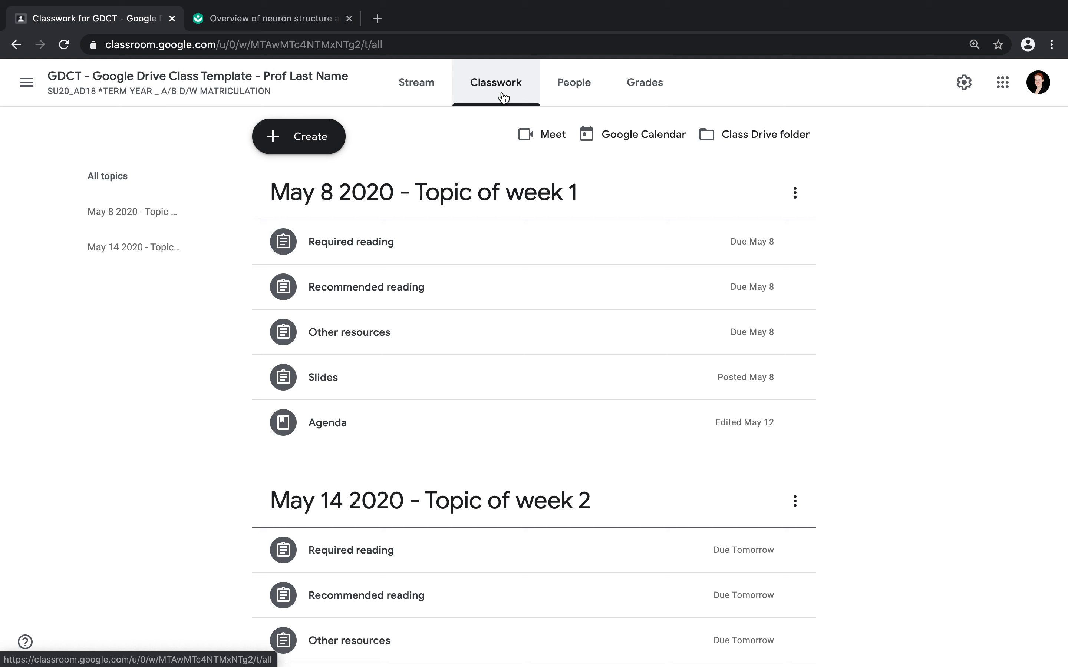
- Create a quiz assignment titled "Multiple Choice Exam: Neurons"
click(323, 141)
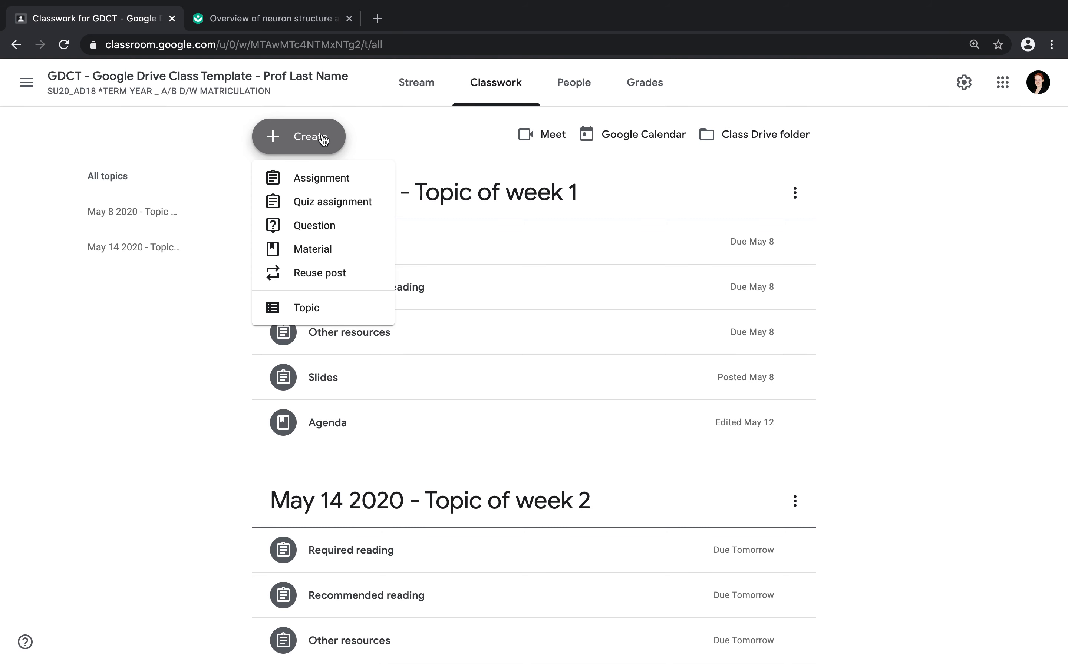
click(325, 206)
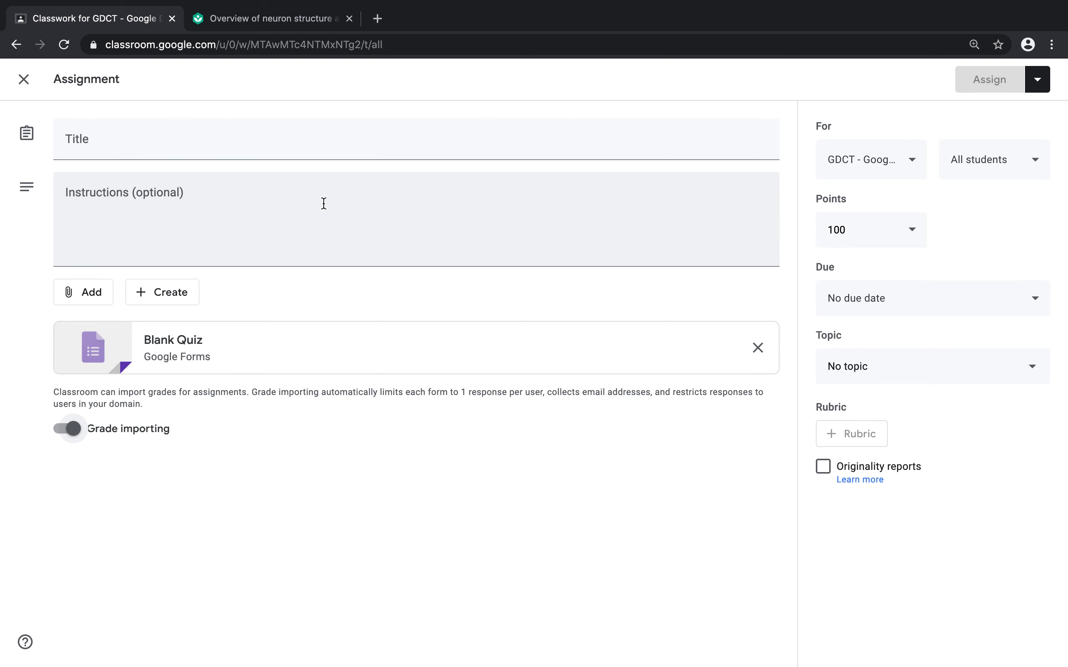
click(178, 143)
text(Multiple )
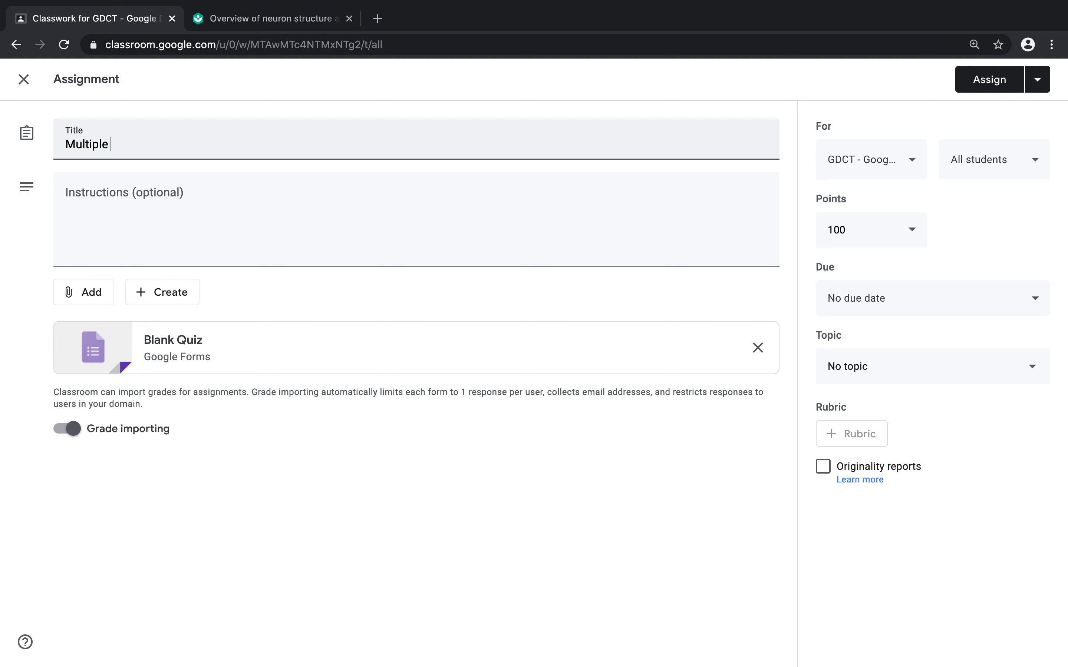
text(Choice Exam: Neurons)
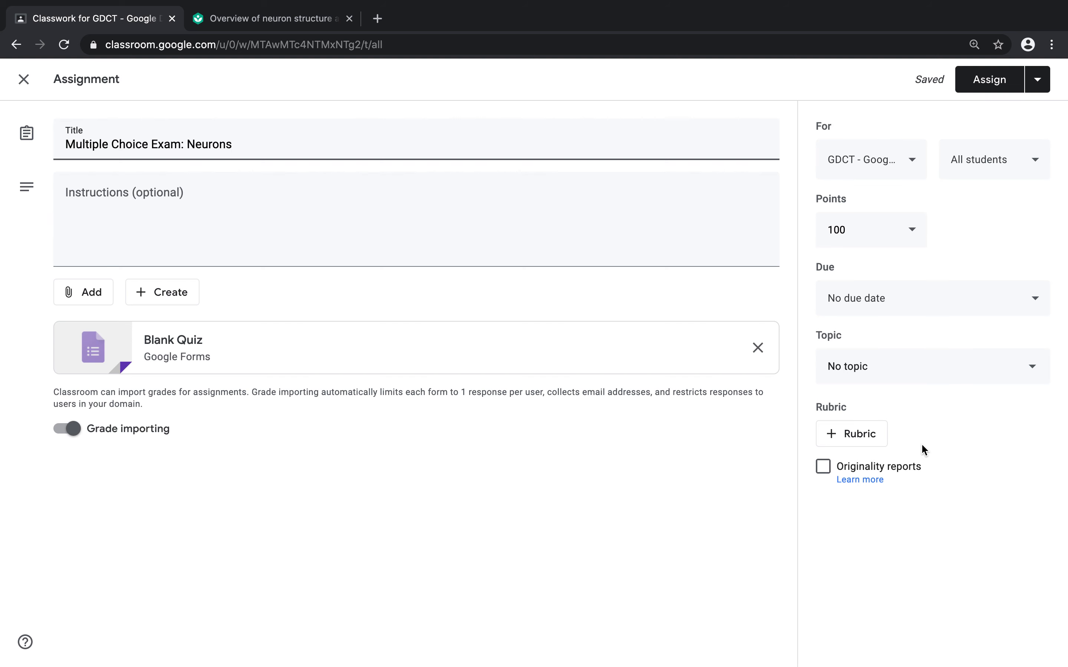
- Set the assignment's points to 50
click(883, 227)
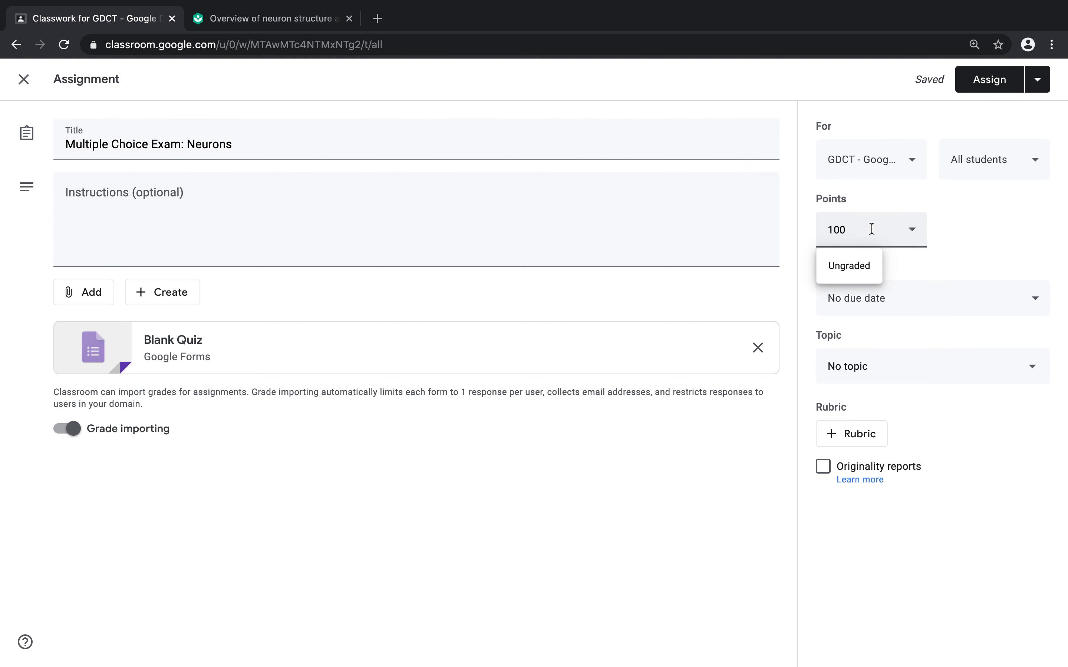
drag(867, 231, 803, 228)
text(50)
click(982, 221)
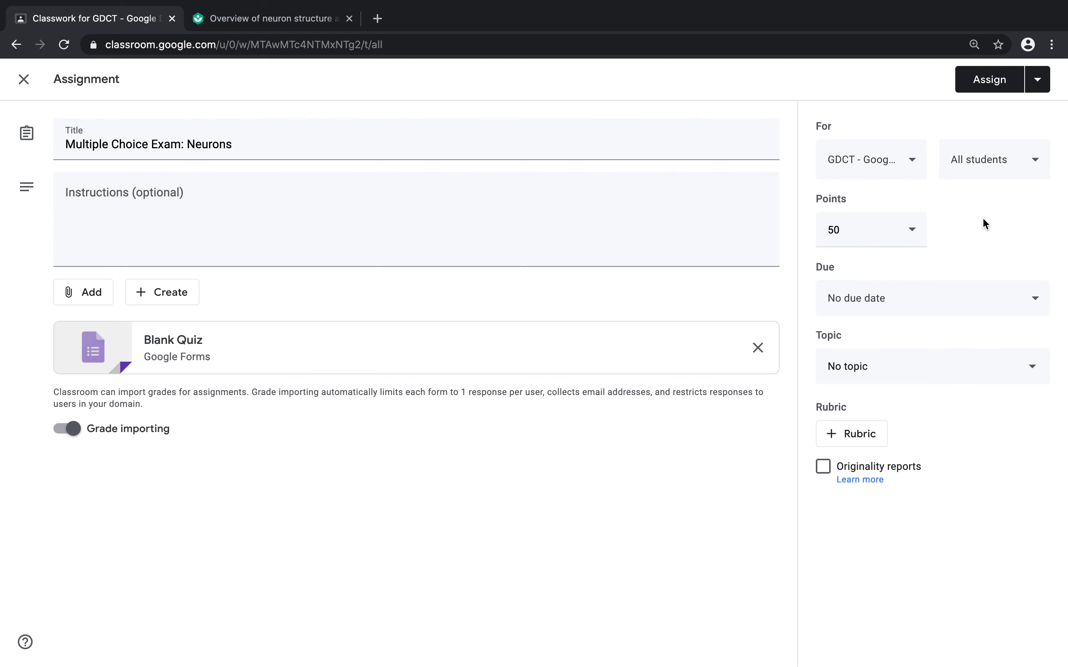
- Set the assignment's due date to May 21, 2020 at 9:00 AM
click(913, 301)
click(913, 353)
click(942, 474)
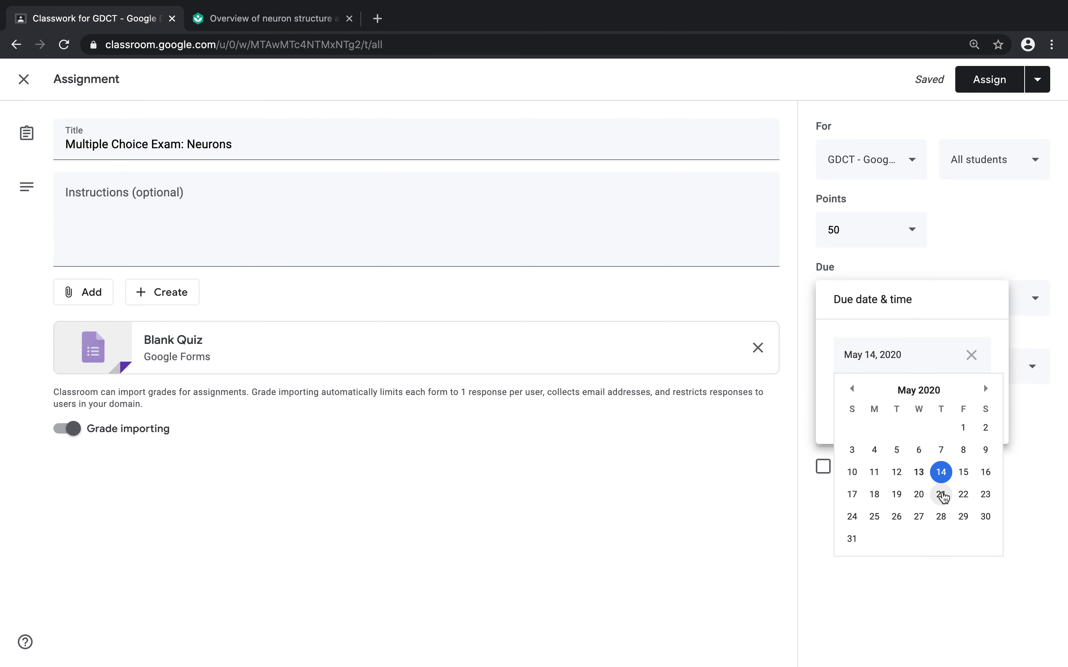
click(942, 494)
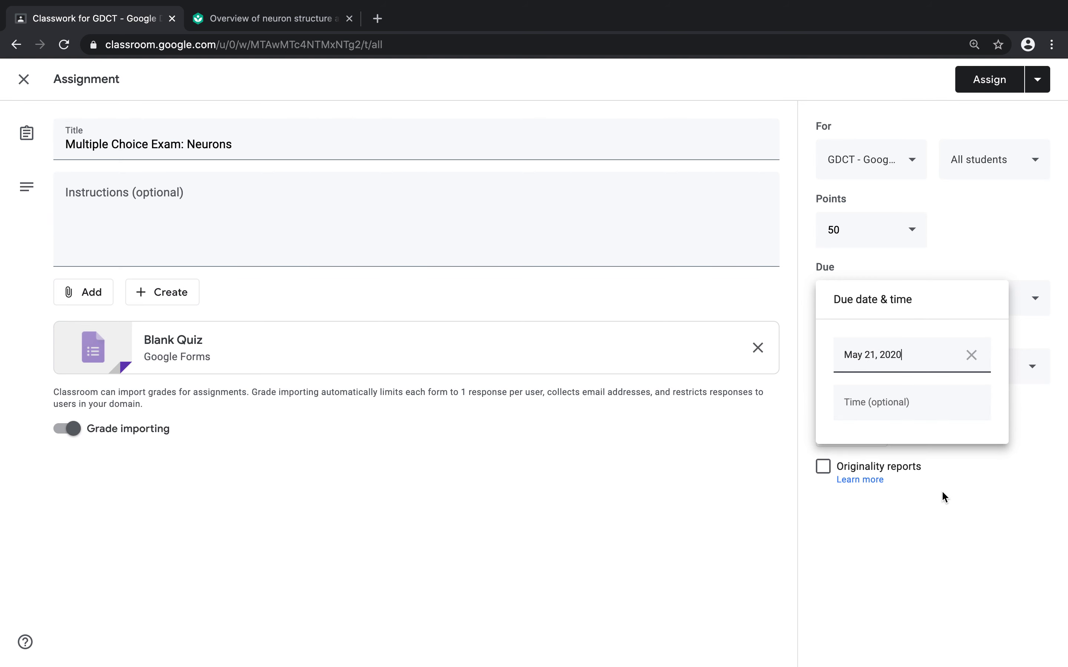
click(956, 408)
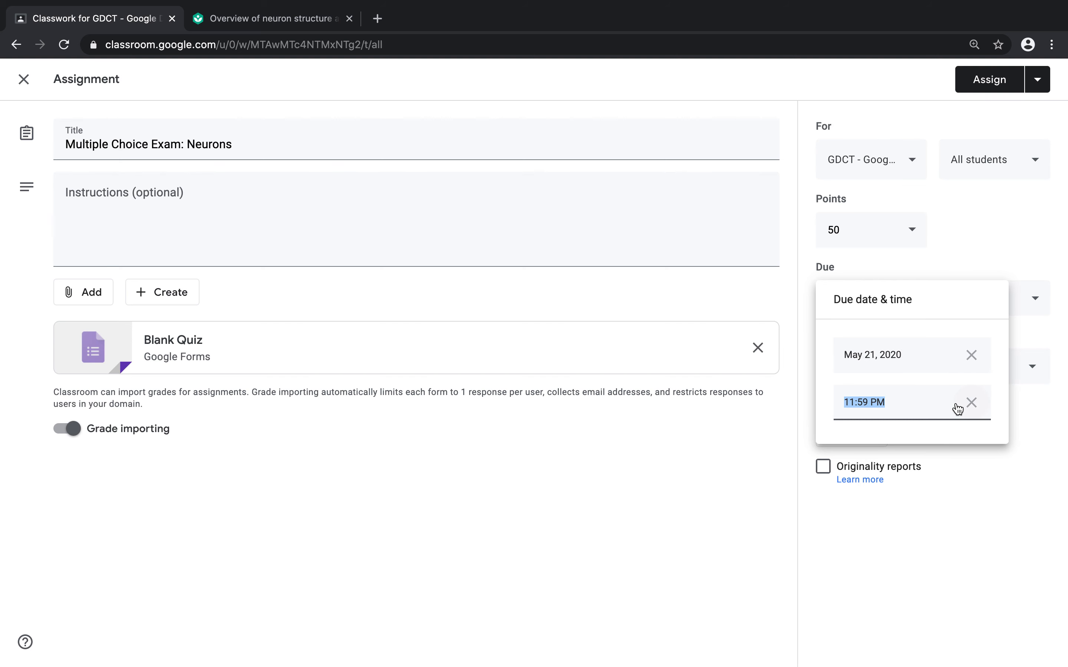
text(9:)
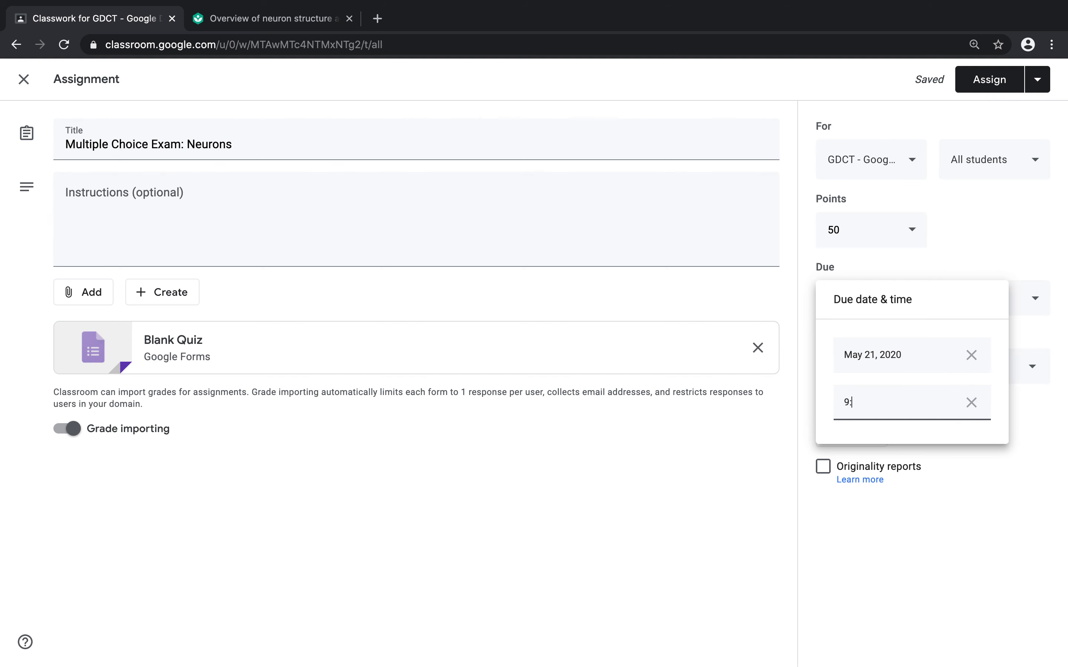
text(00AM)
key(BackSpace)
text(M)
click(960, 472)
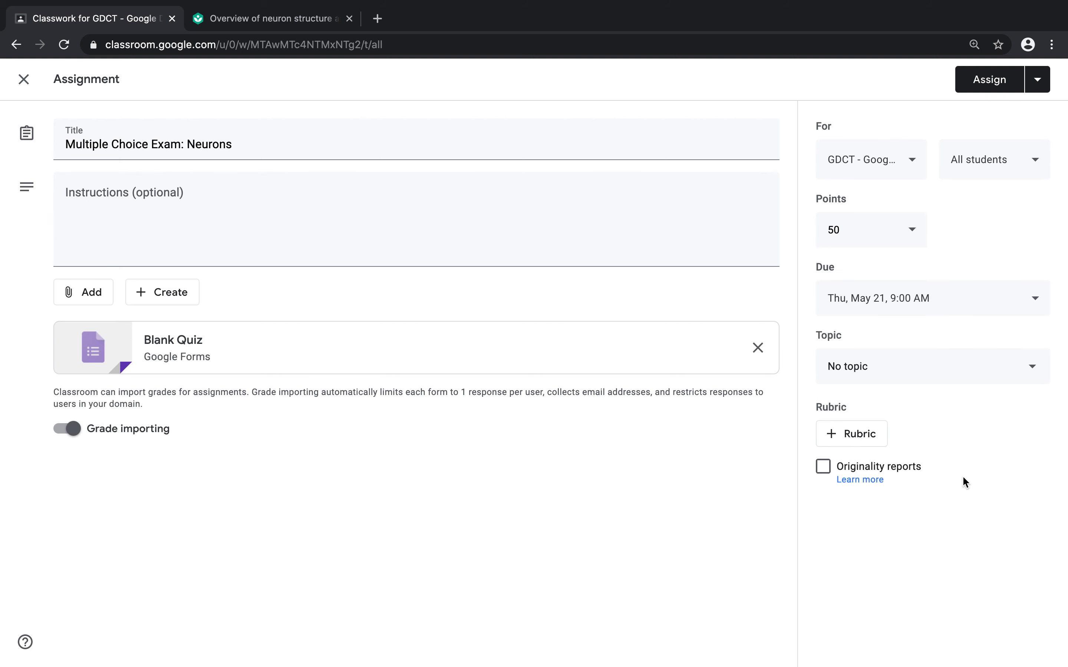
- File the assignment under the topic "May 14 2020 - Topic of week 2" and toggle grade importing off and back on
click(910, 370)
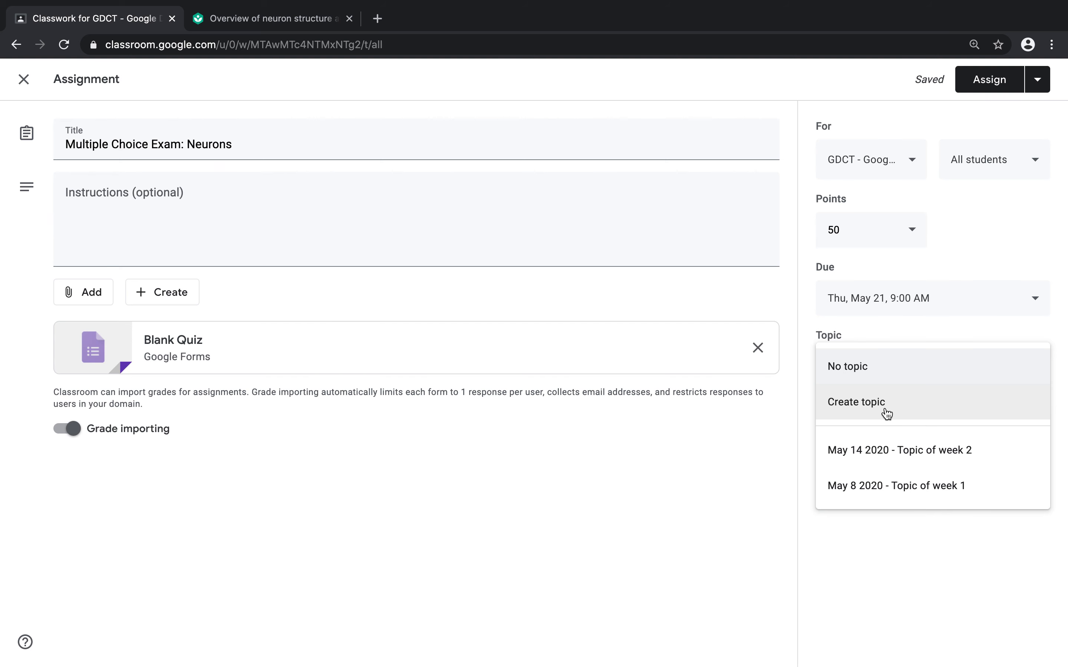
click(885, 451)
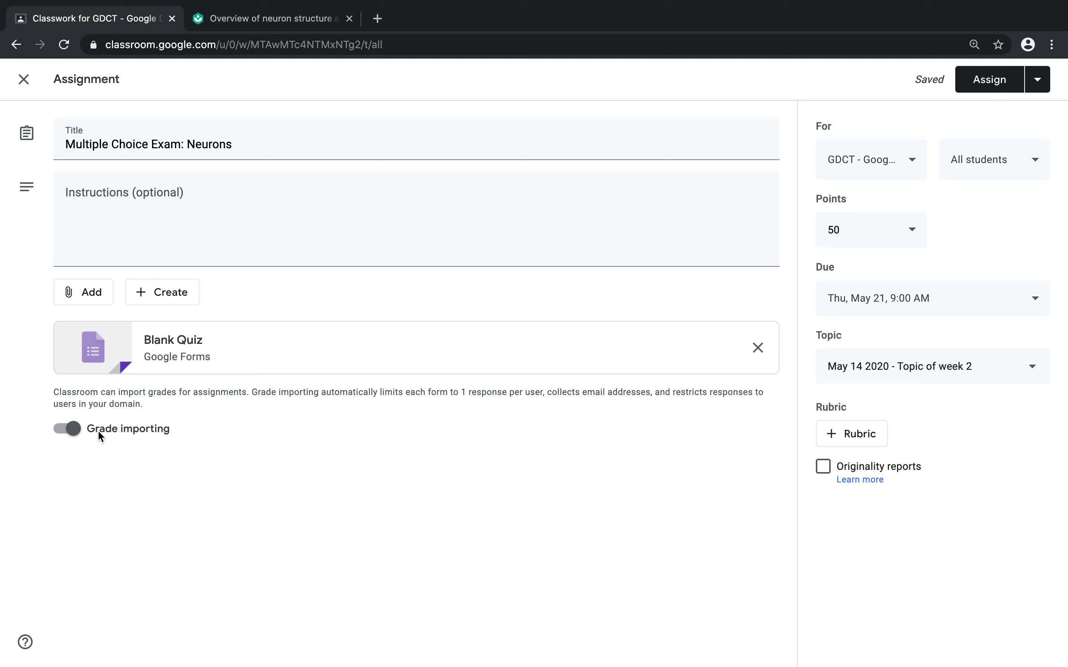
click(72, 433)
click(73, 432)
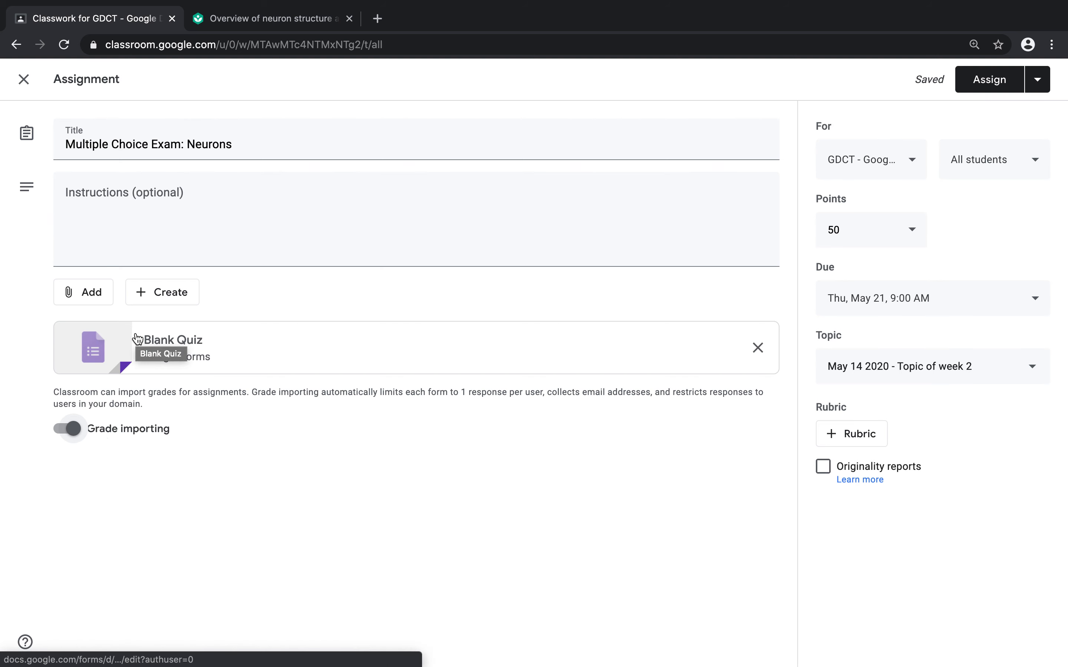
- Open the attached Blank Quiz in Google Forms and change the form title to "Multiple choice exam: Neurons"
click(117, 341)
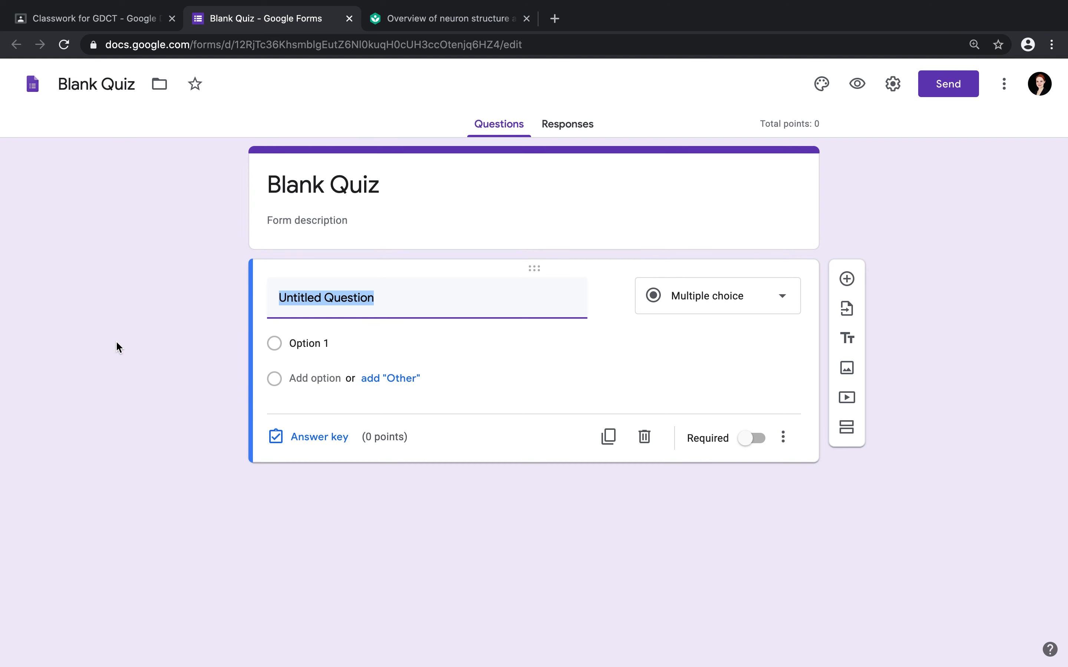
click(380, 185)
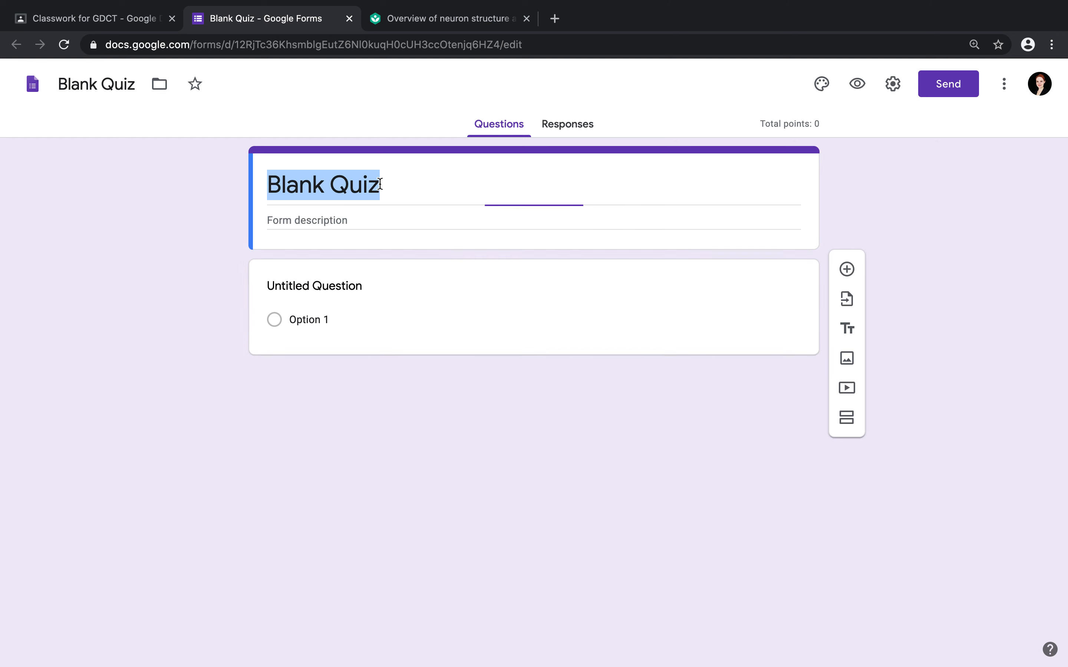
text(Mul)
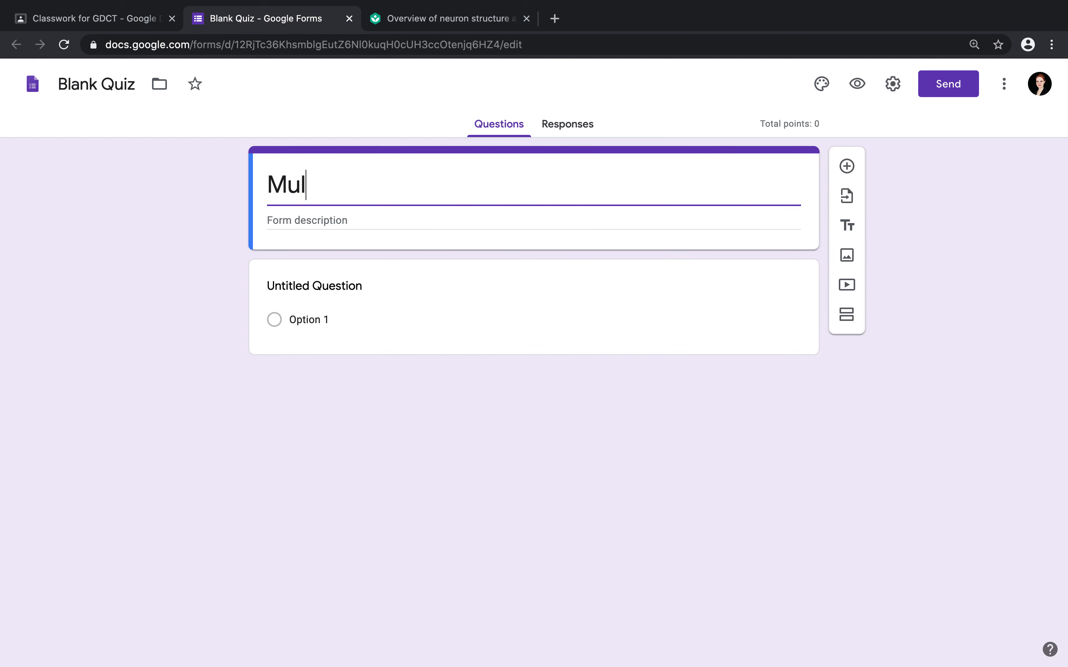
text(tiple choi)
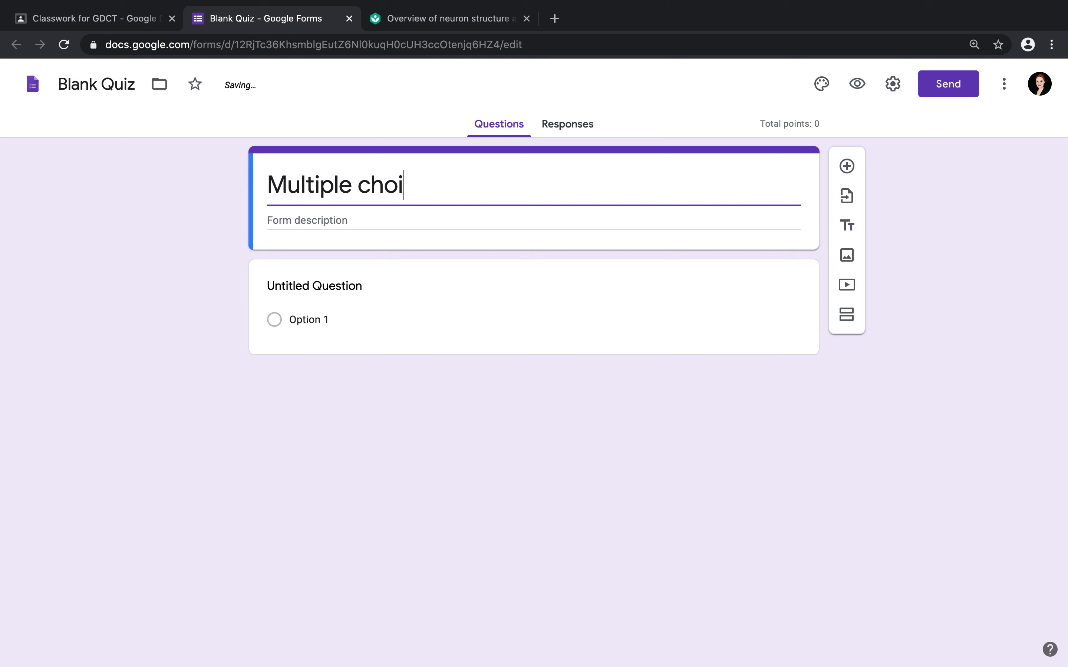
text(ce exam:)
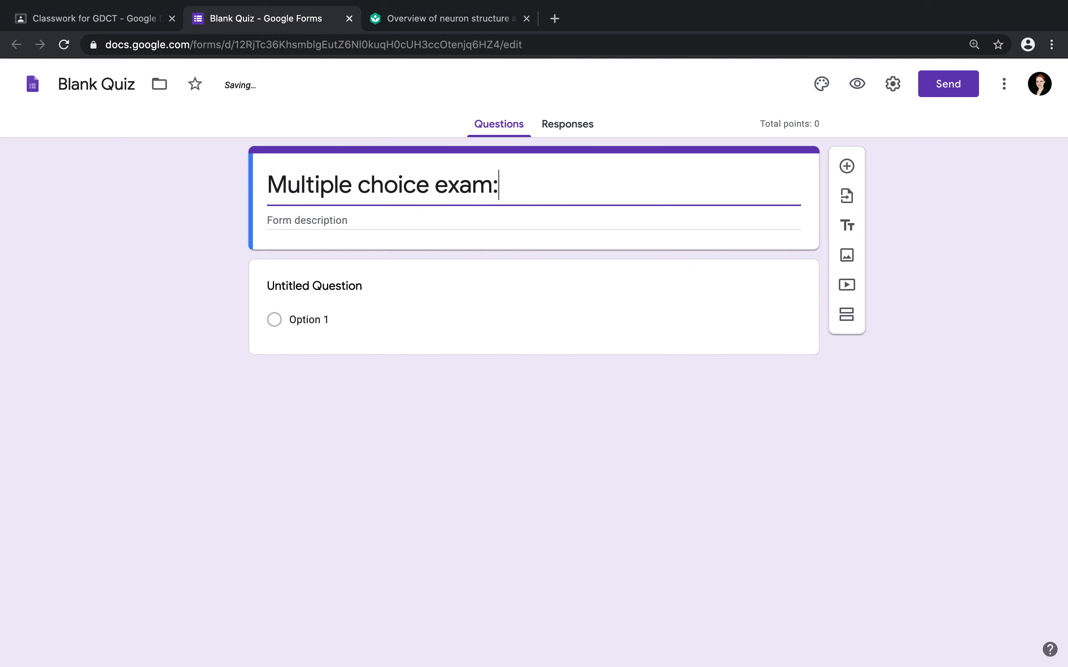
text( Neurons)
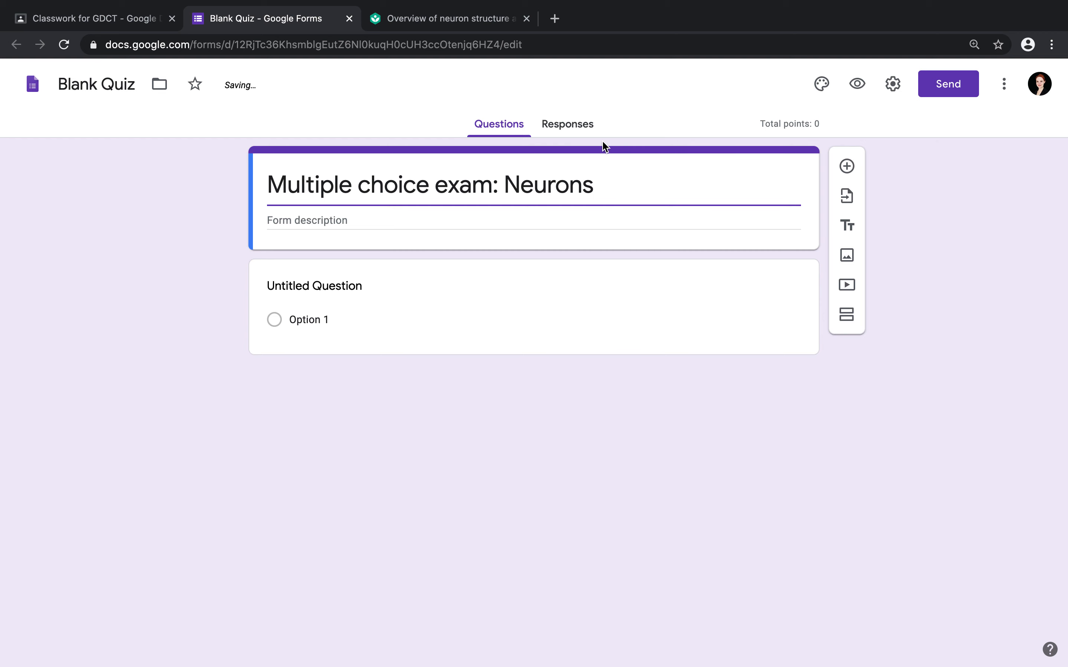
click(896, 190)
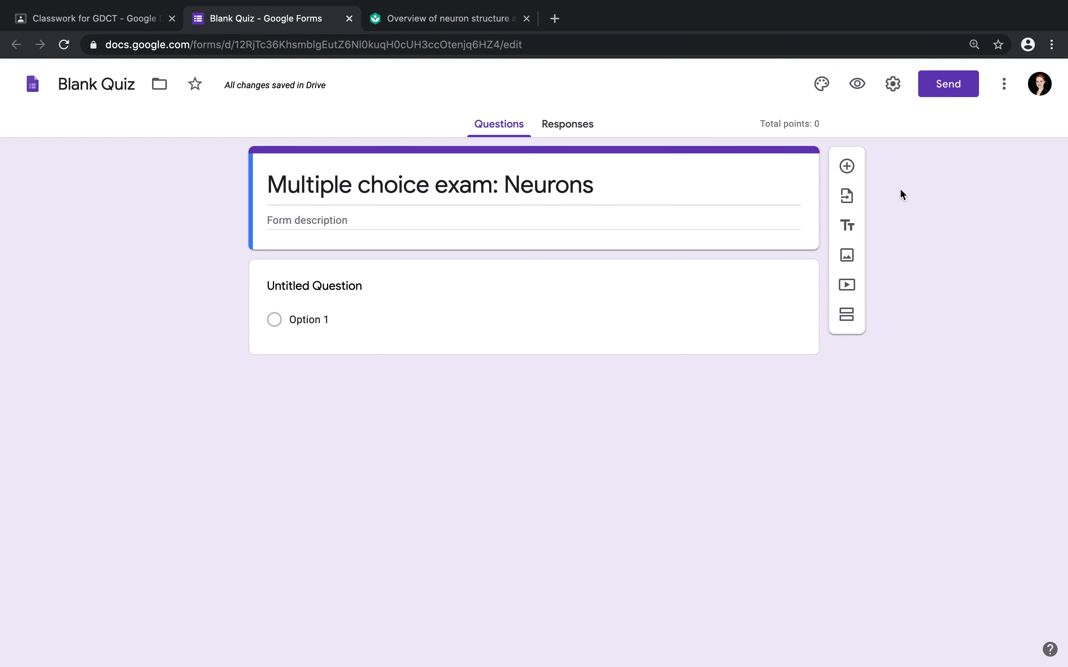
- In the form's general settings, collect email addresses, always send response receipts, and limit respondents to 1 response
click(894, 90)
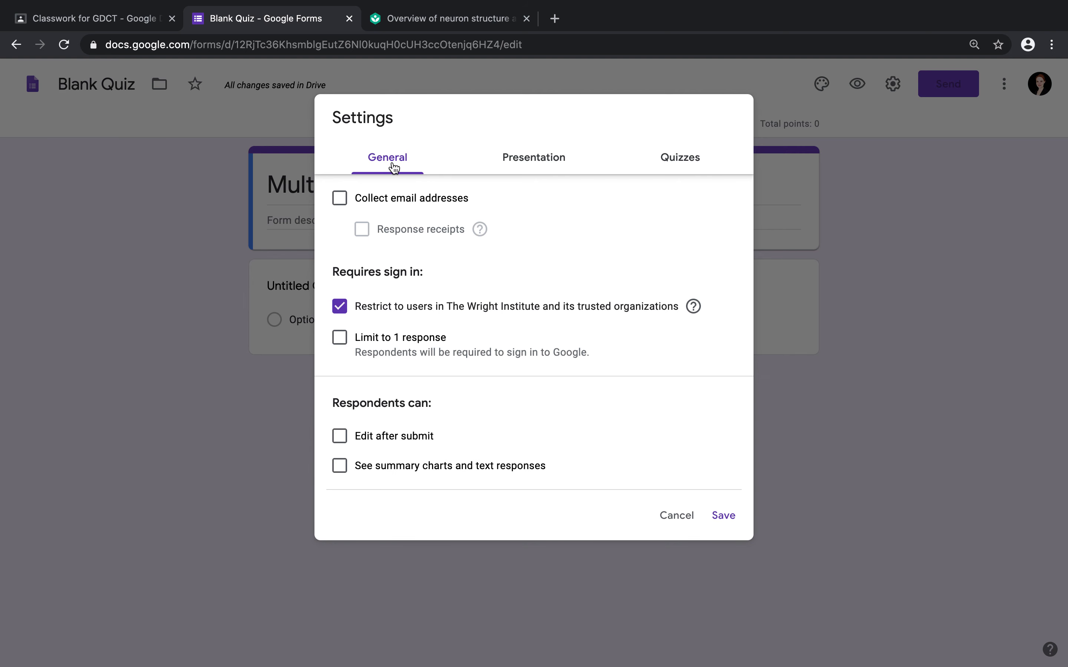
click(339, 199)
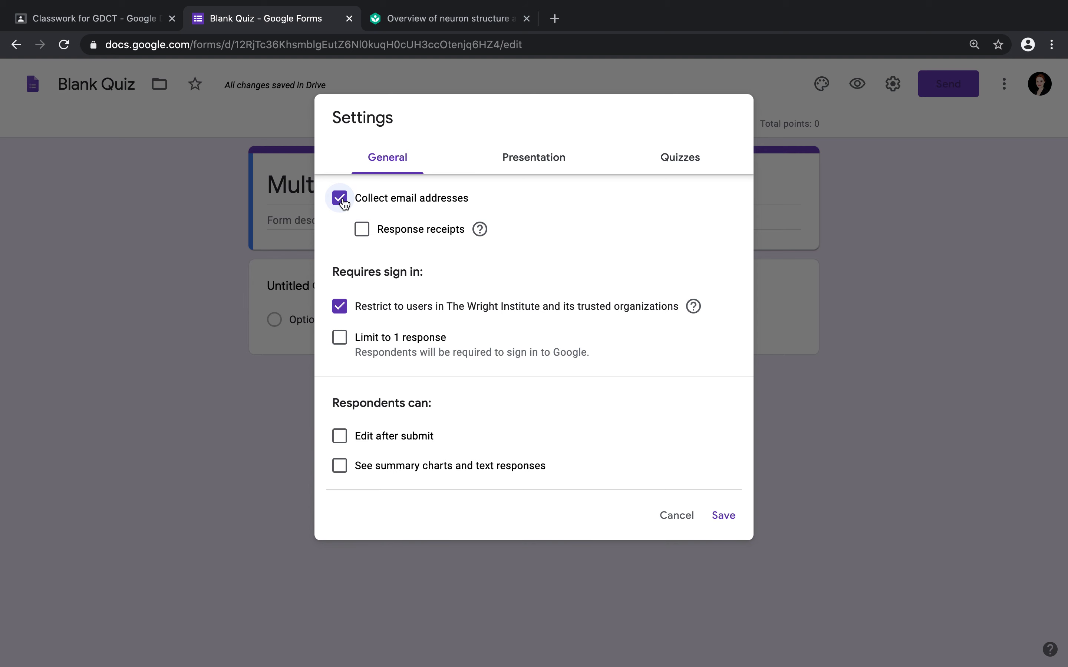
click(362, 229)
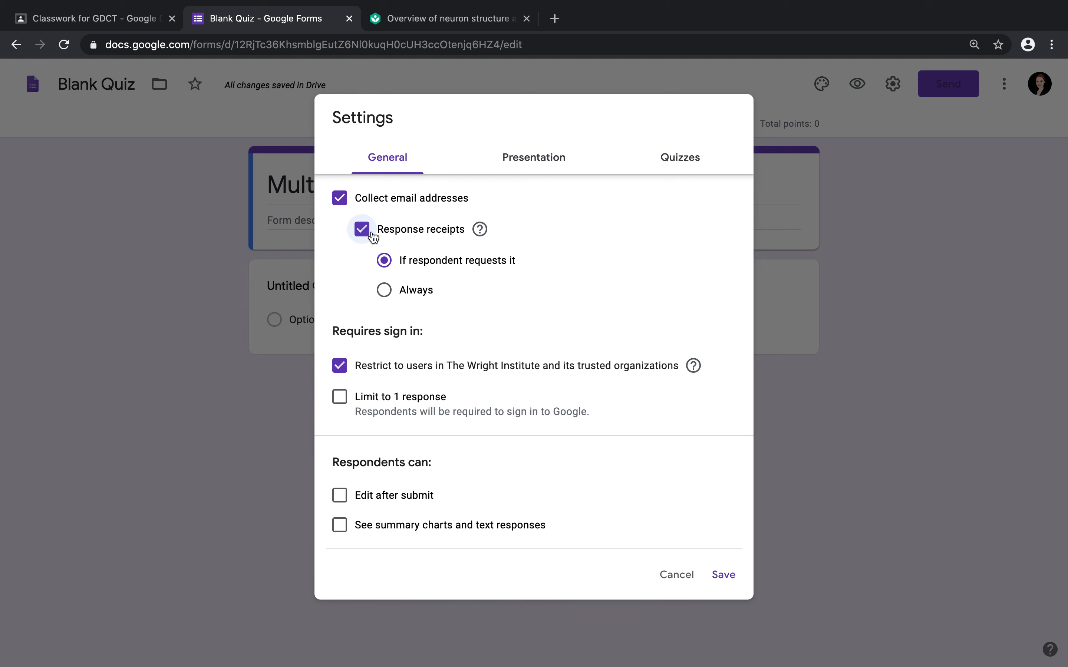
click(385, 292)
click(340, 397)
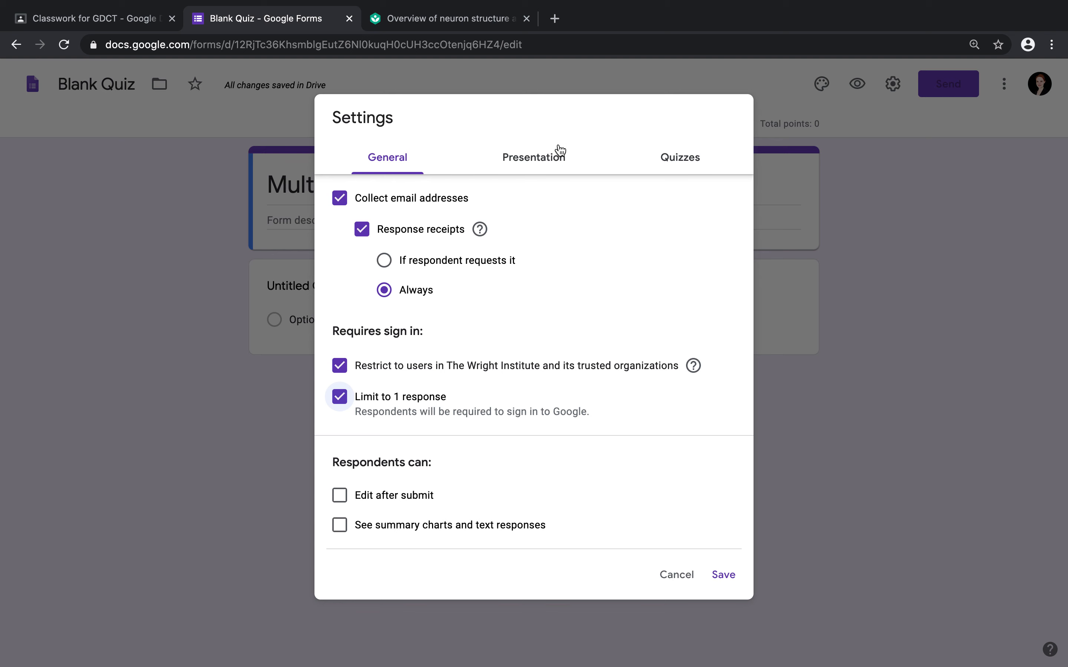
- Turn on the progress bar, review the quiz grade-release and respondent options, and save the form settings
click(526, 163)
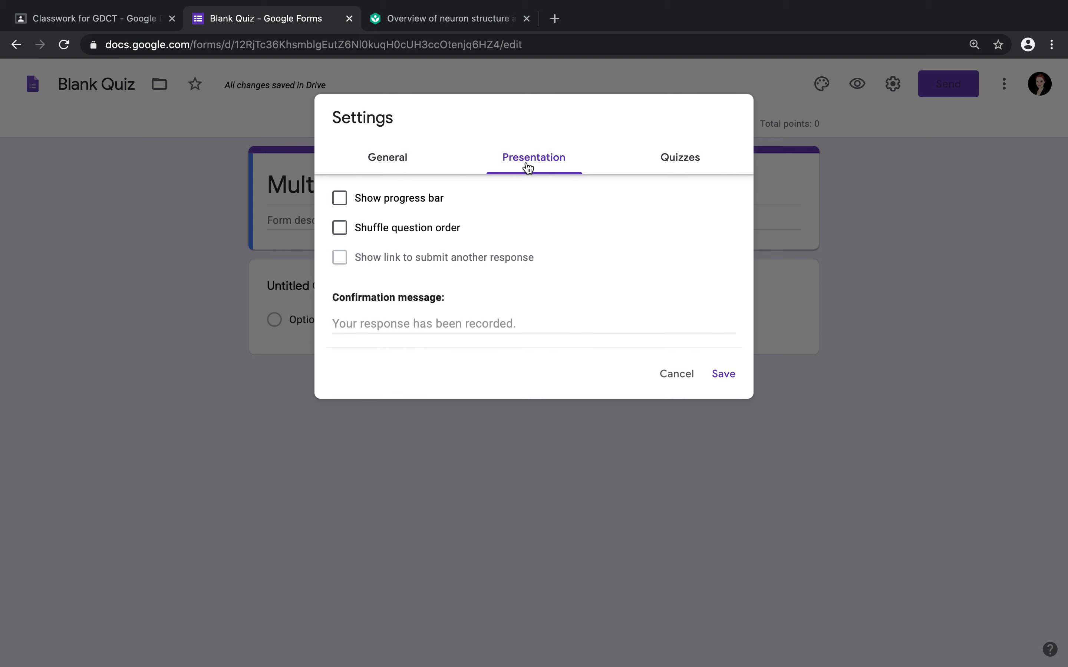
click(339, 198)
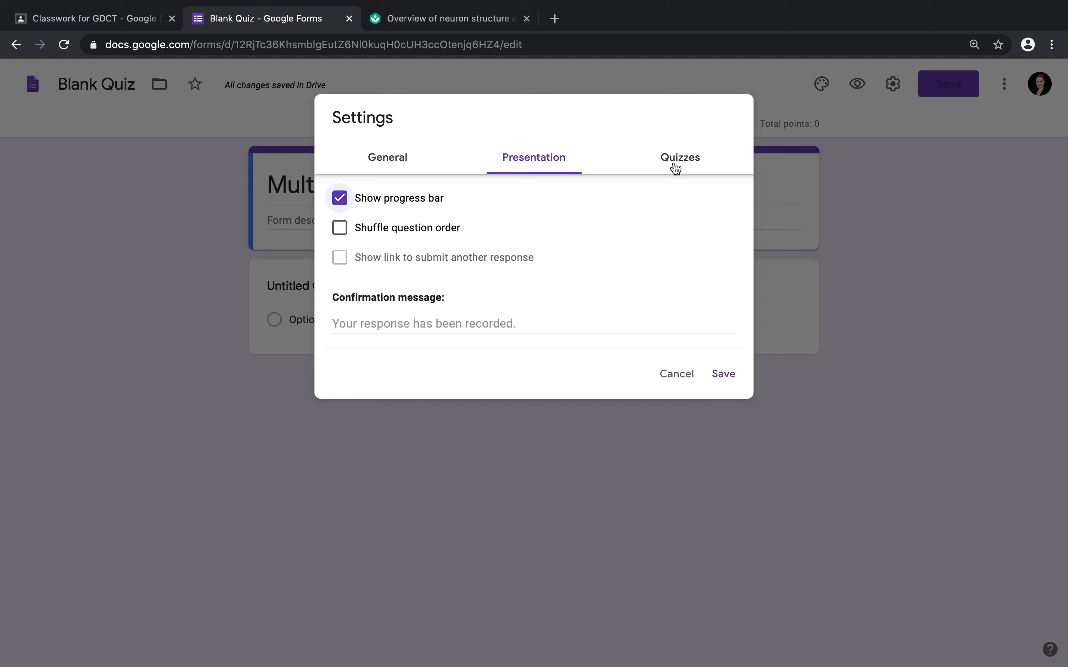
click(685, 164)
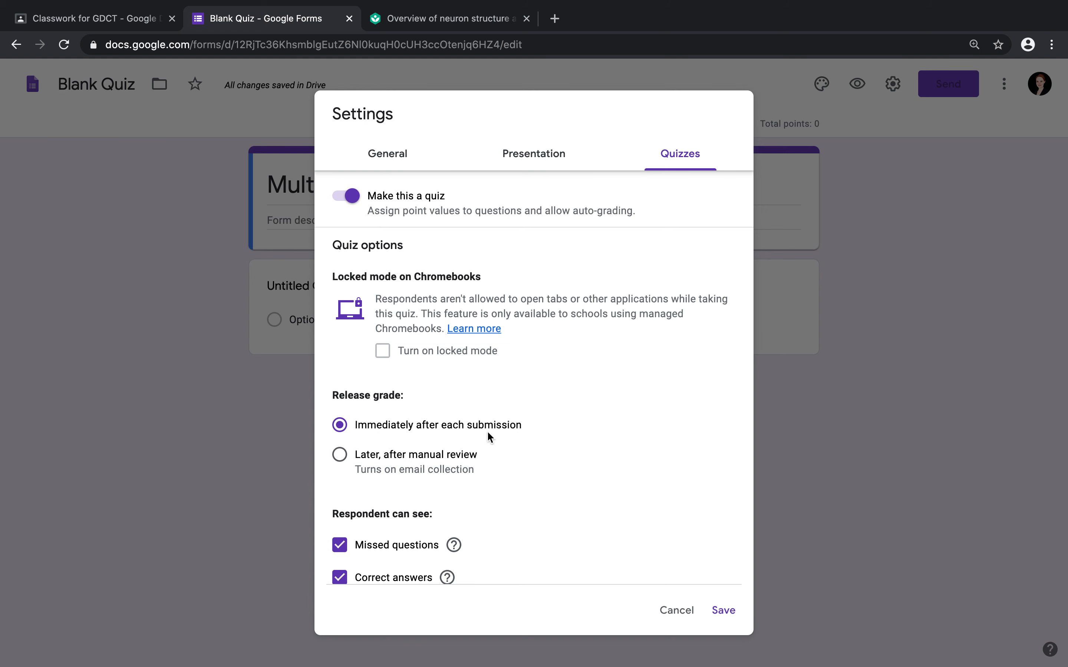
scroll(488, 431, down, 3)
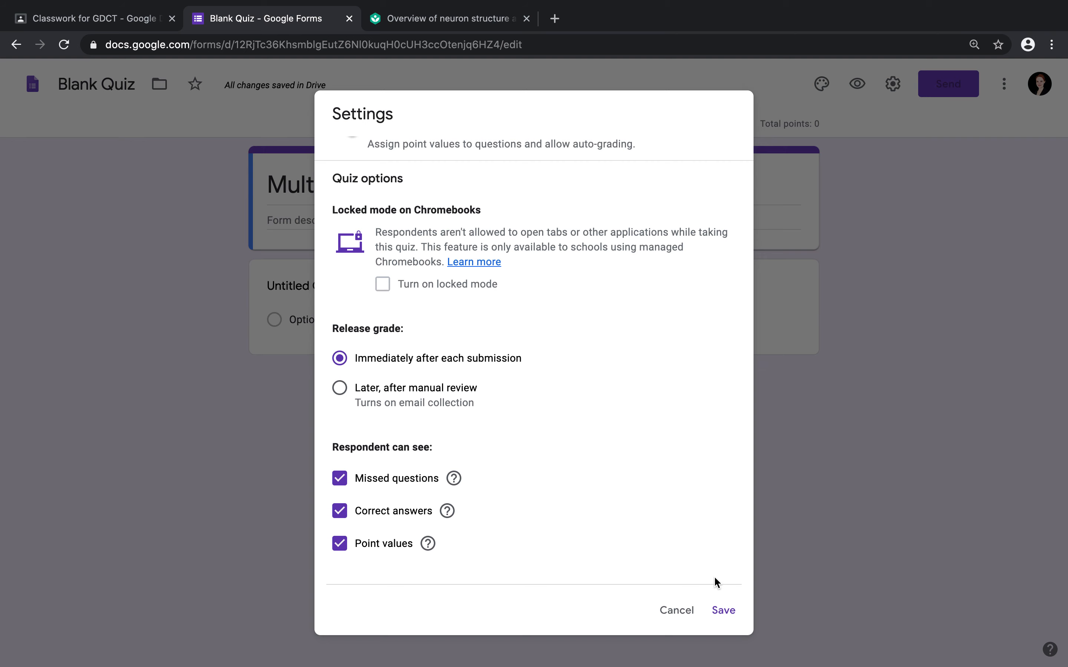
click(720, 610)
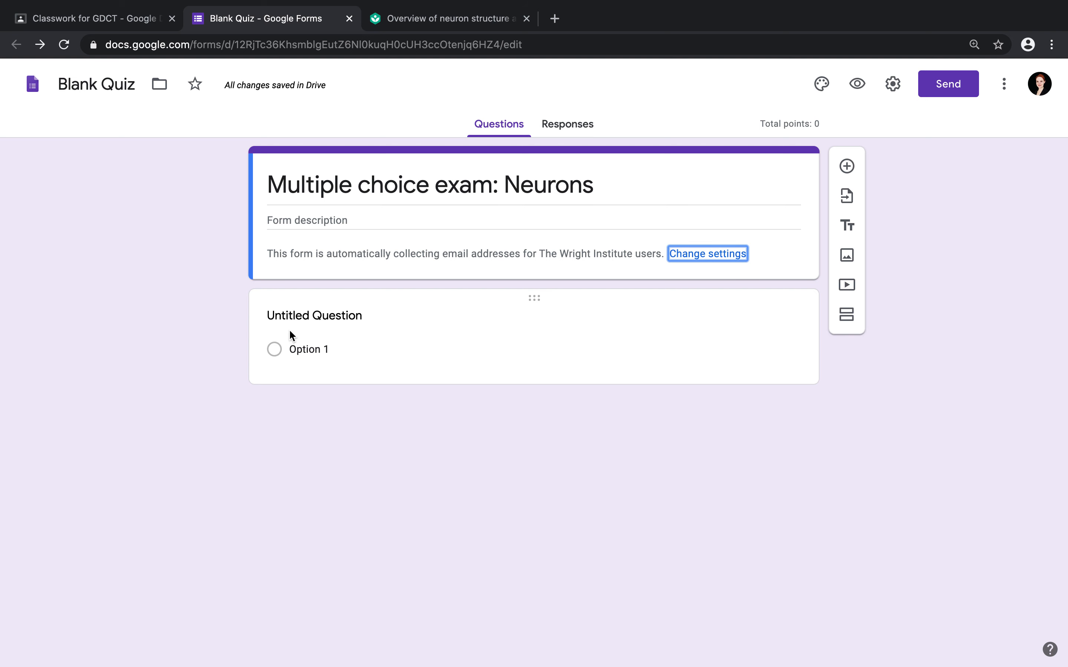
- Replace the untitled question's text with "What is the answer to this question?"
click(346, 313)
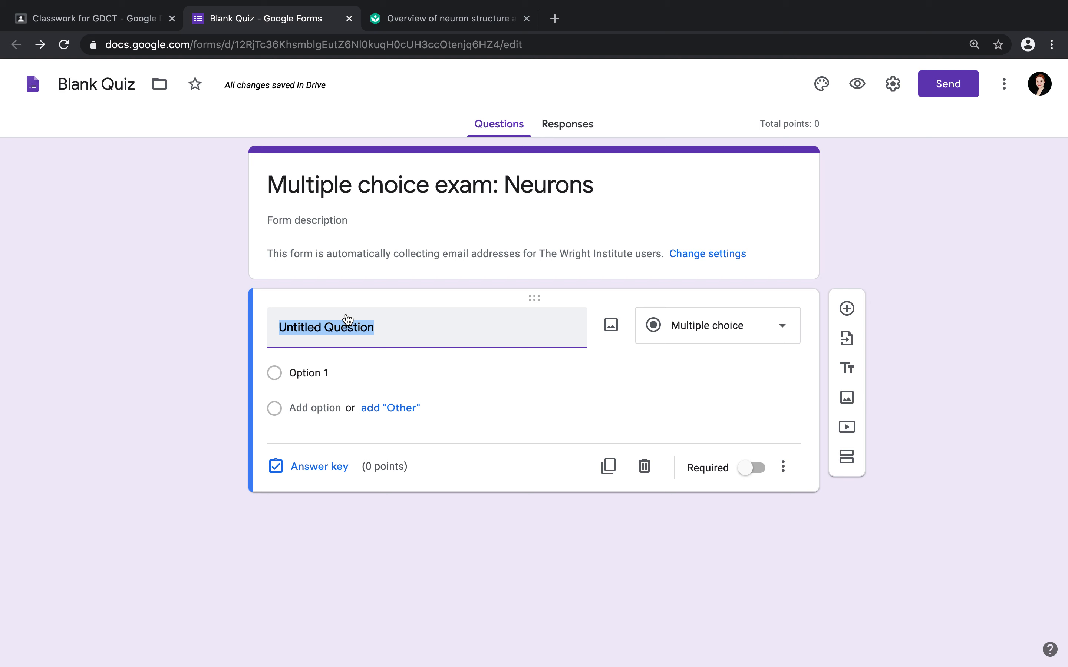
text(W)
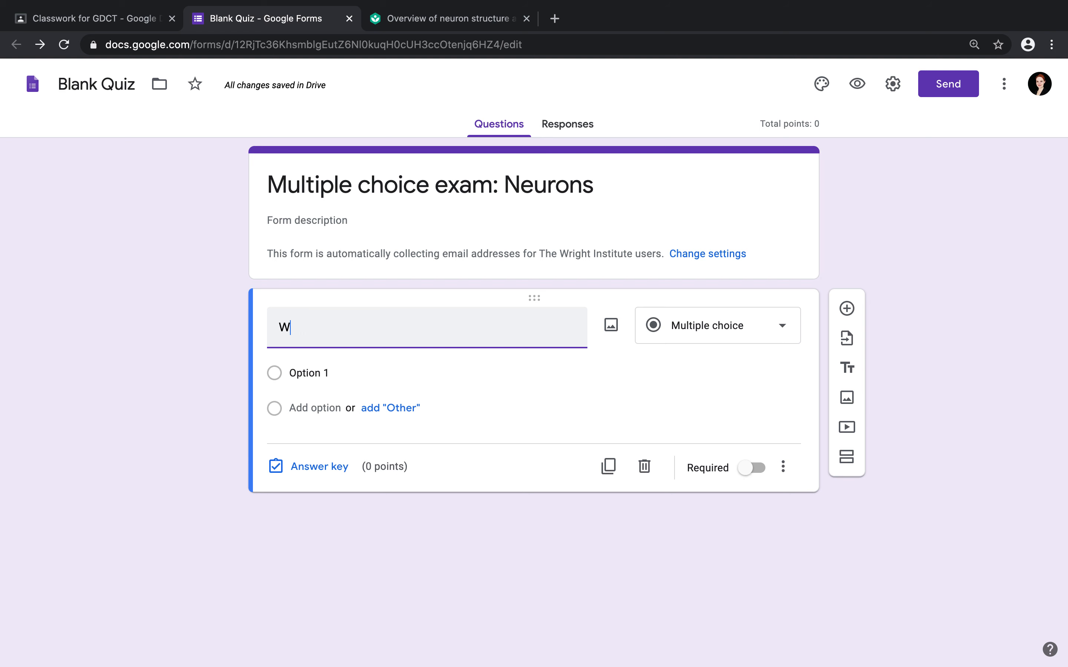
text(hat is the answer to this quetsio)
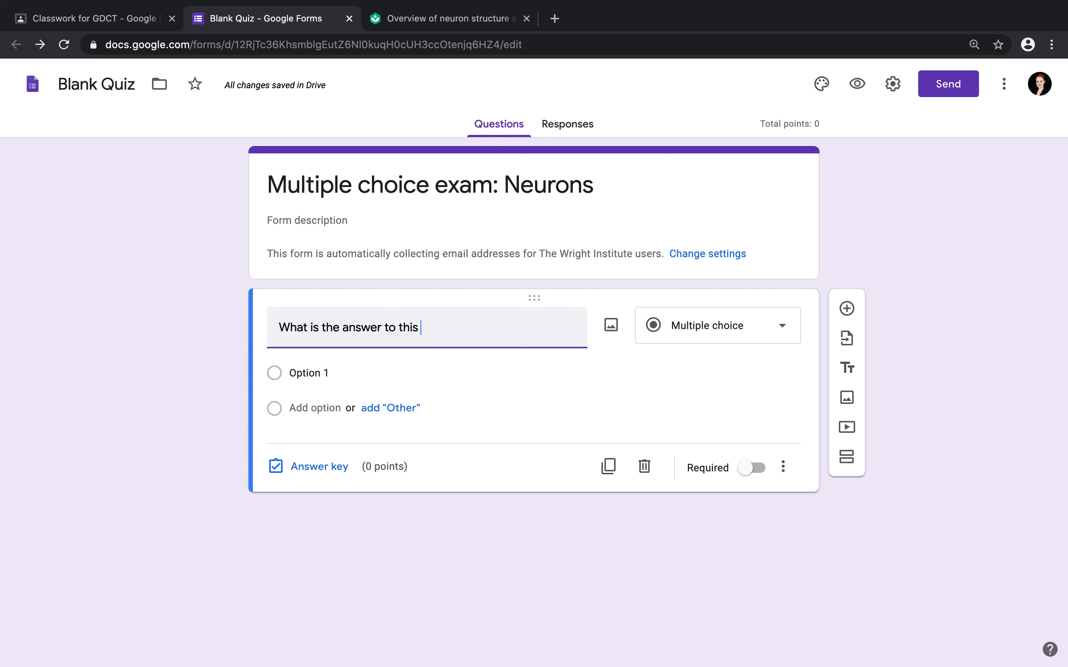
key(BackSpace)
key(BackSpace)
key(BackSpace)
key(BackSpace)
text(stion?)
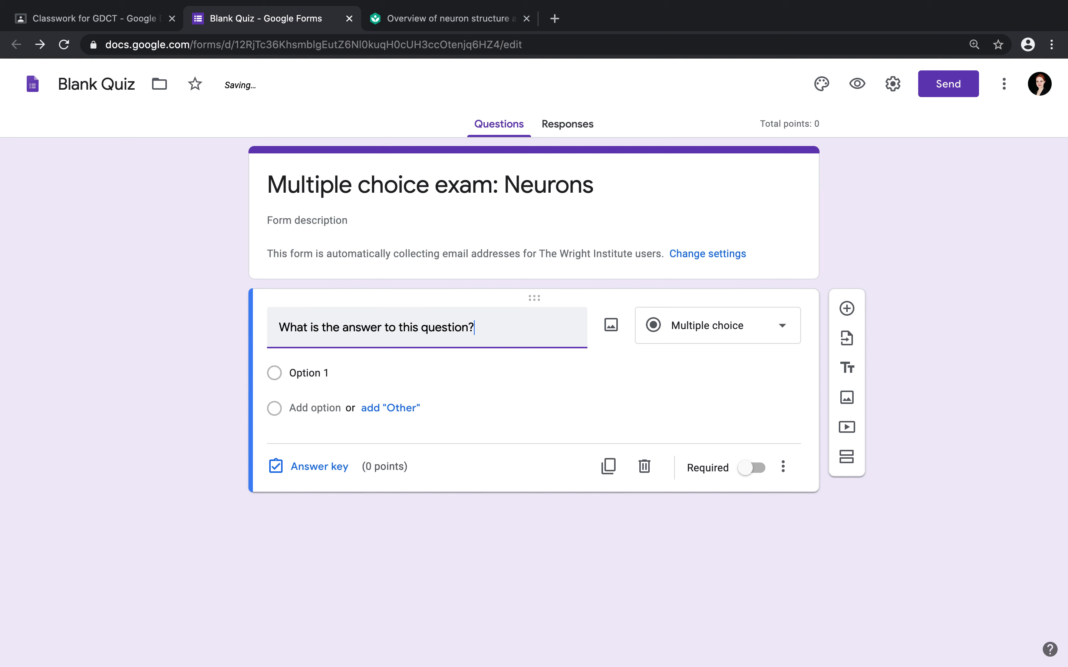
- Give the question three answer options: "This one", "No, this one!" and "None of the above"
click(327, 373)
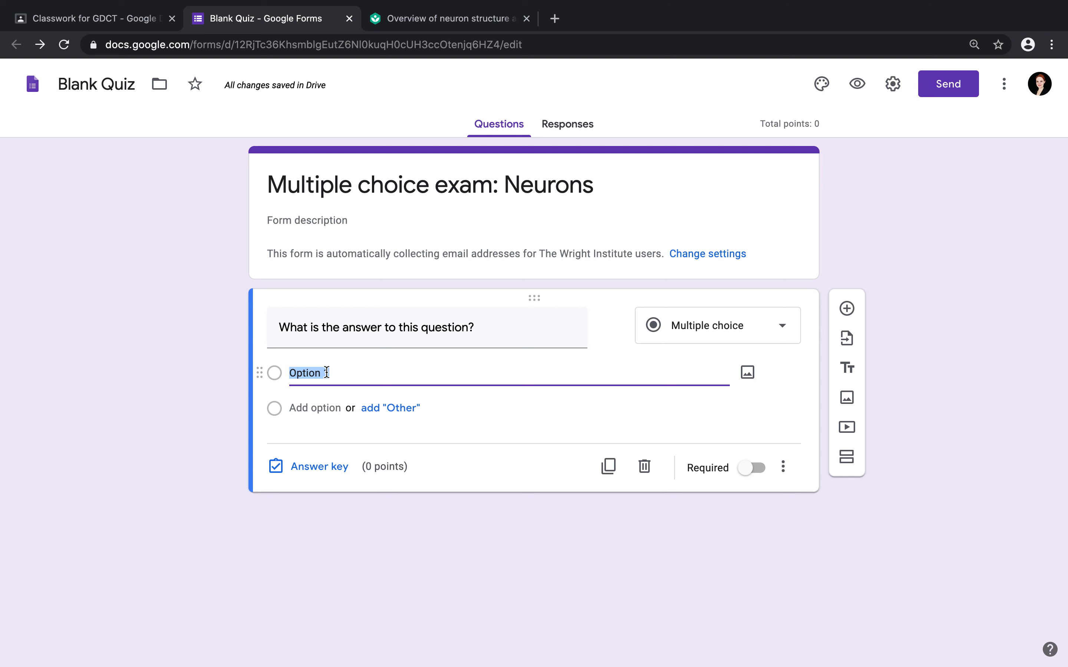
text(This one)
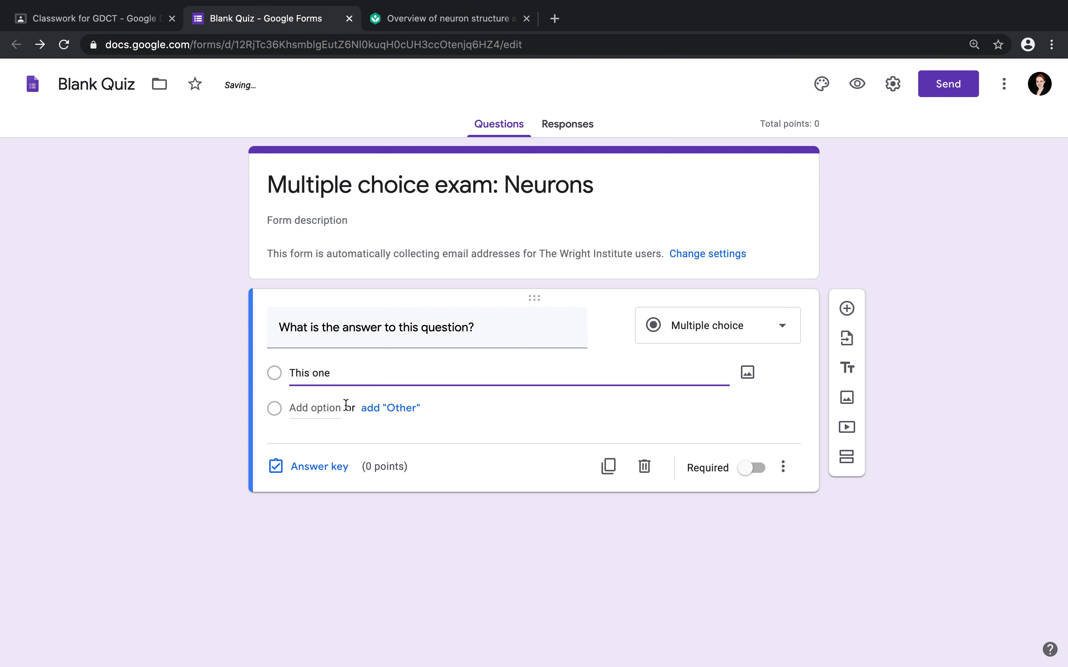
click(325, 407)
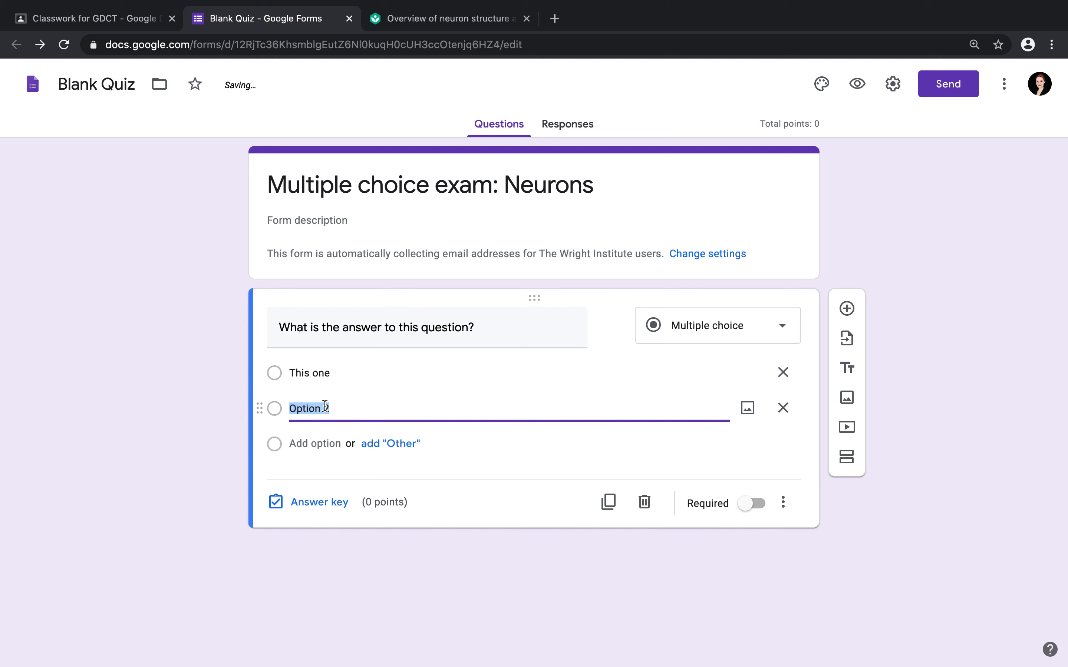
text(No, this)
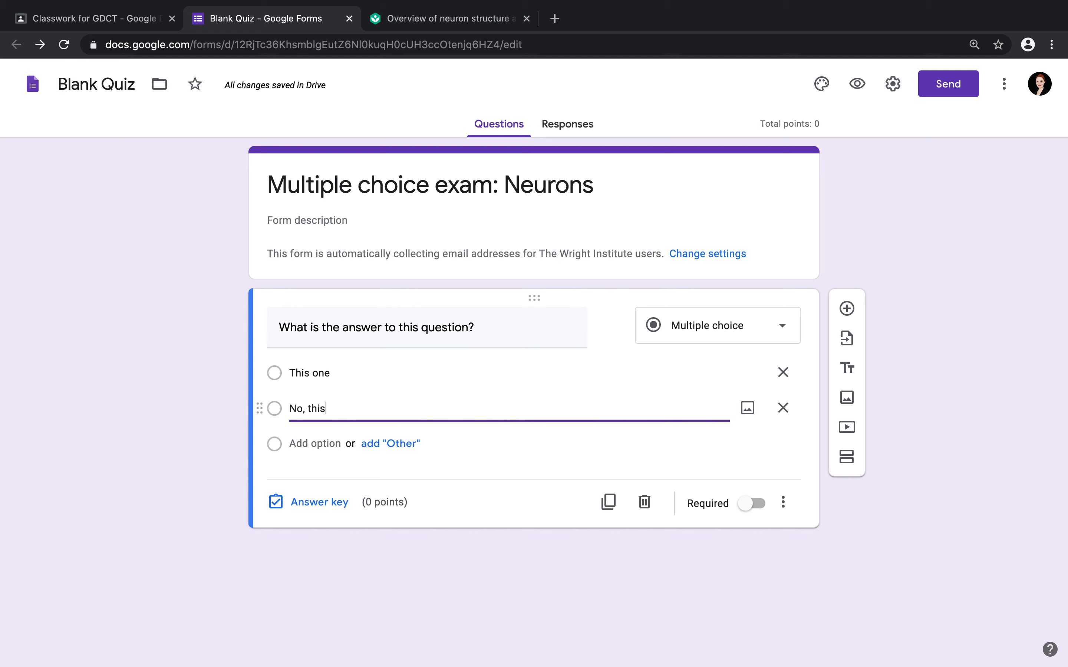
text( one!)
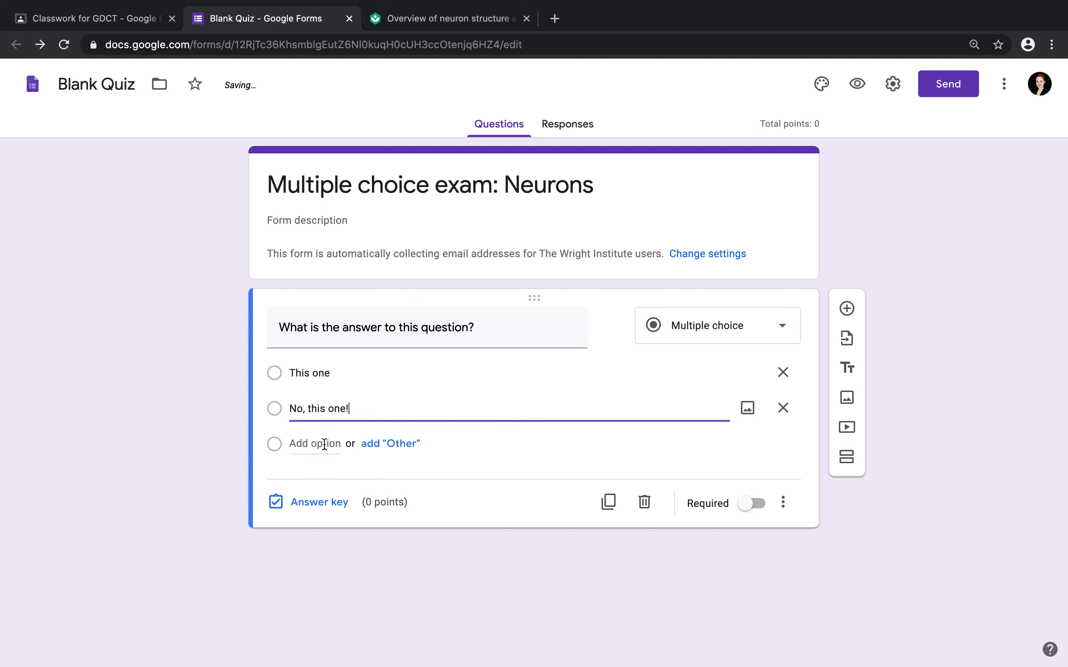
click(325, 444)
text(N)
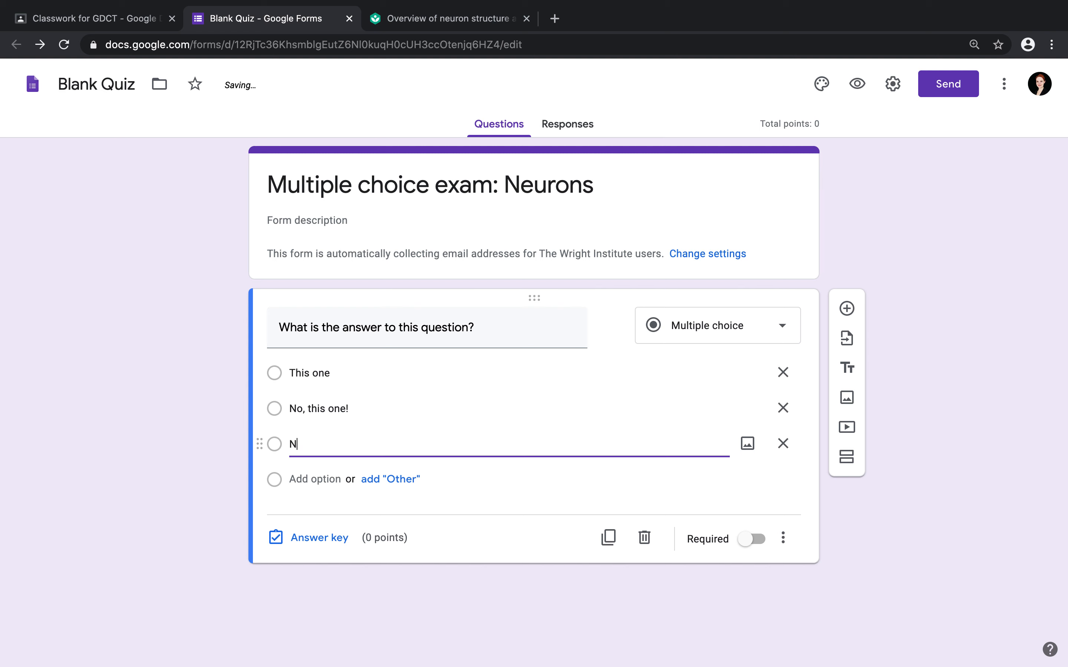
text(one of the above)
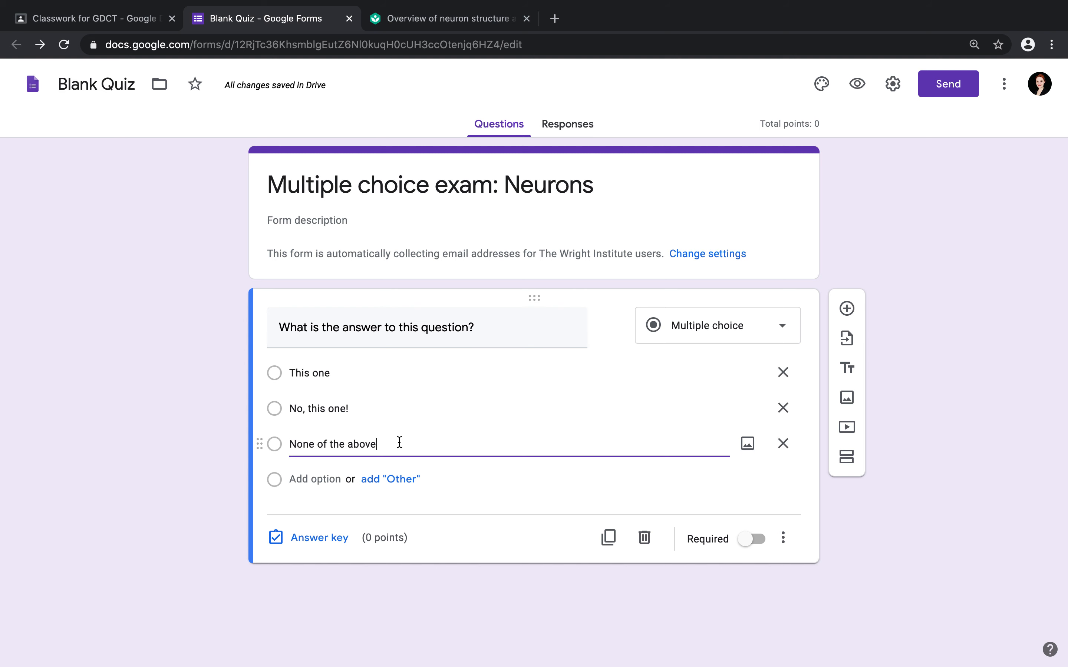
- In the question's answer key, set the value to 10 points and mark "No, this one!" as correct
click(315, 542)
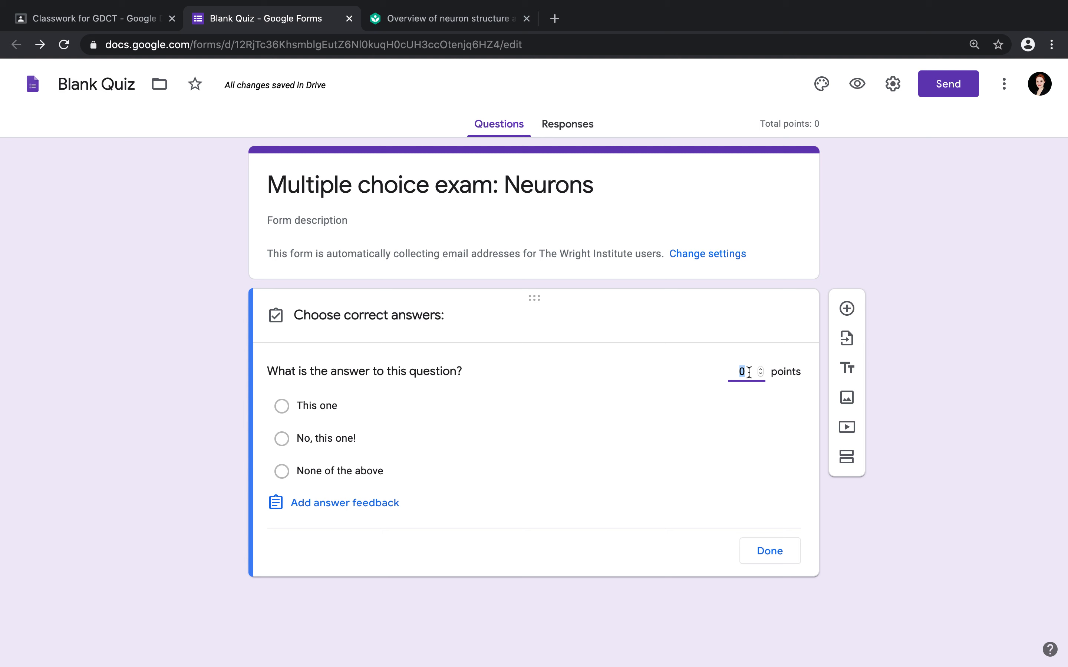
text(10)
click(302, 441)
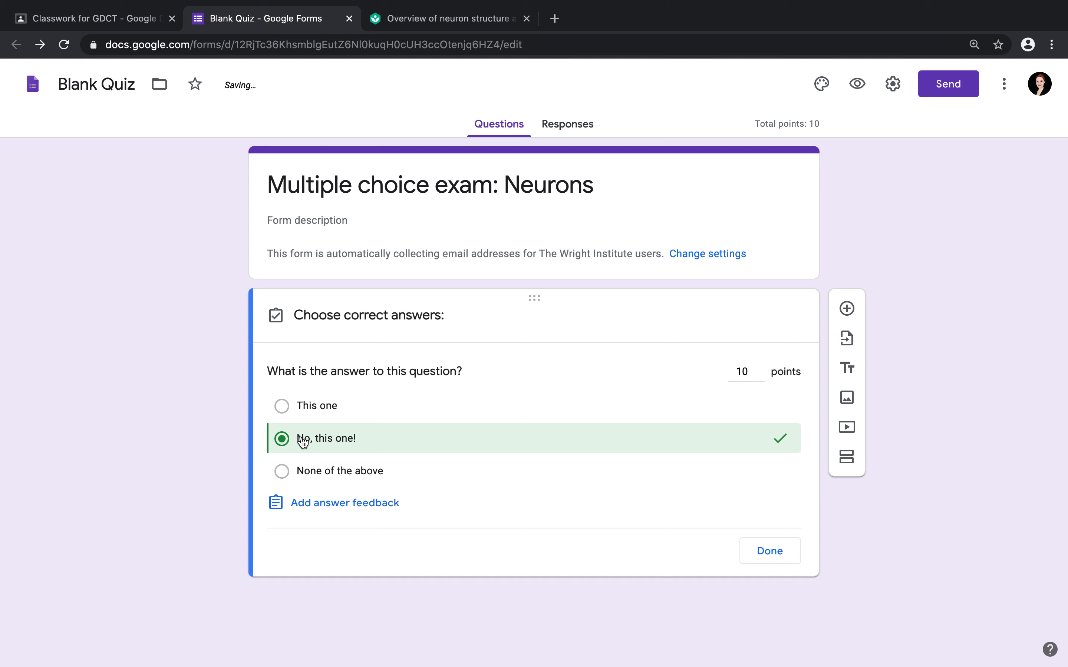
- Add the feedback "Nope!" for incorrect and "Great!" for correct answers, finish the answer key, and make the question required
click(302, 507)
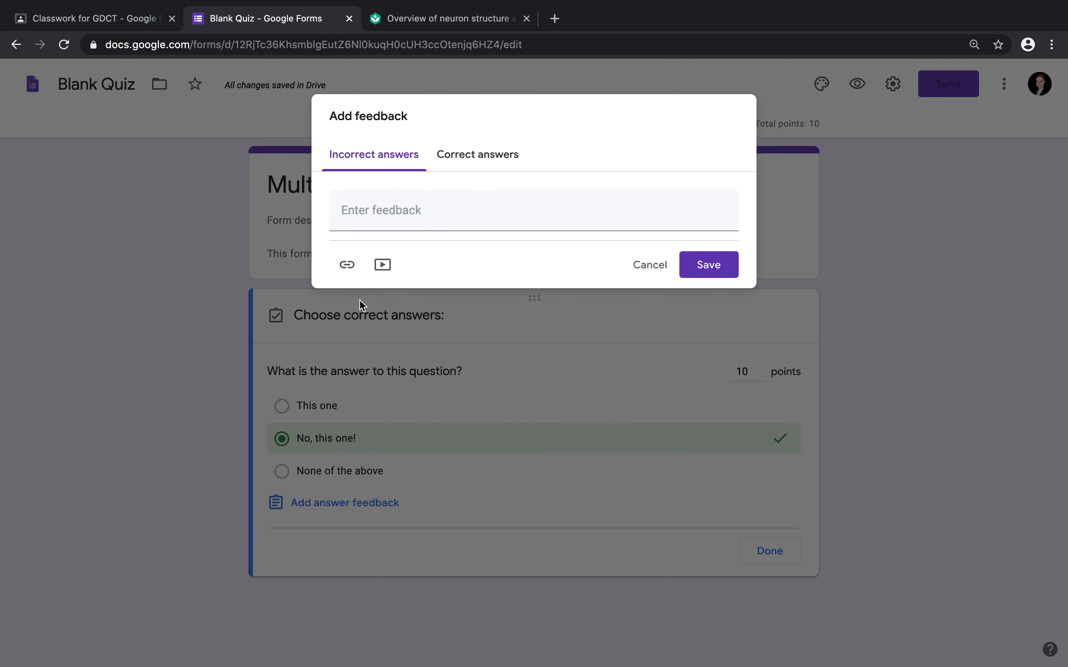
click(379, 218)
text(Nope!)
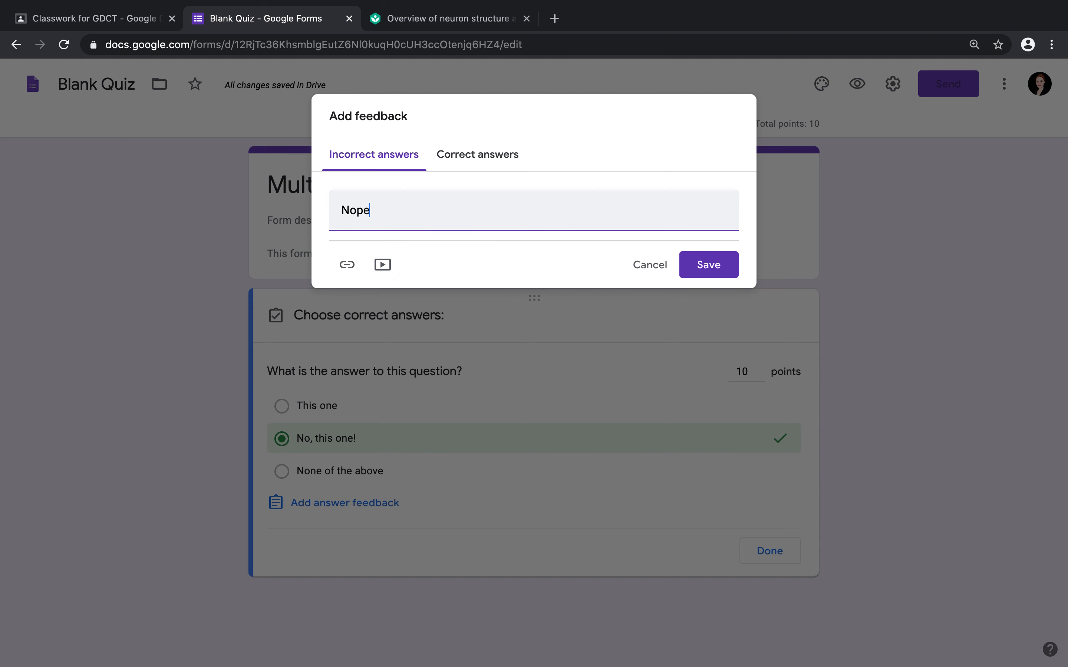
click(472, 153)
click(433, 207)
text(Great!)
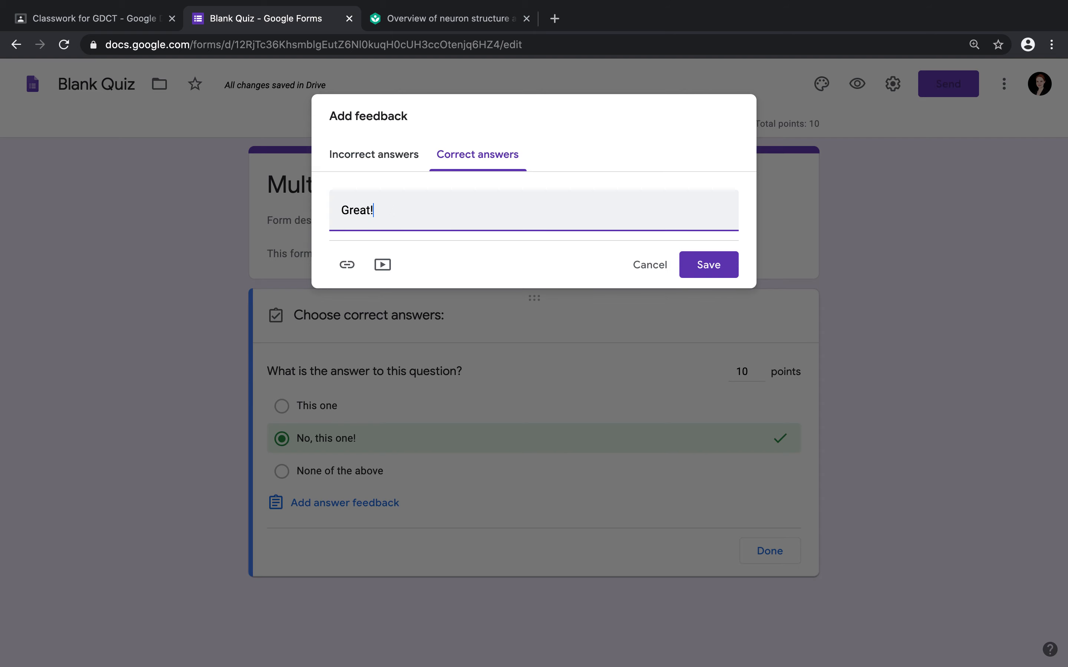
click(709, 266)
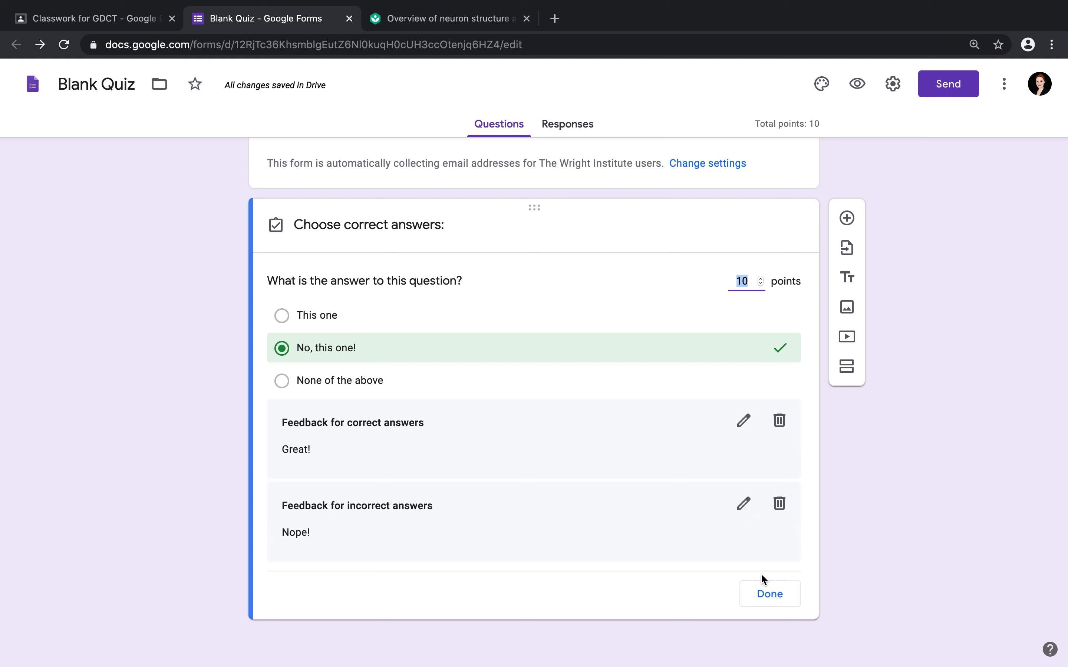
click(766, 593)
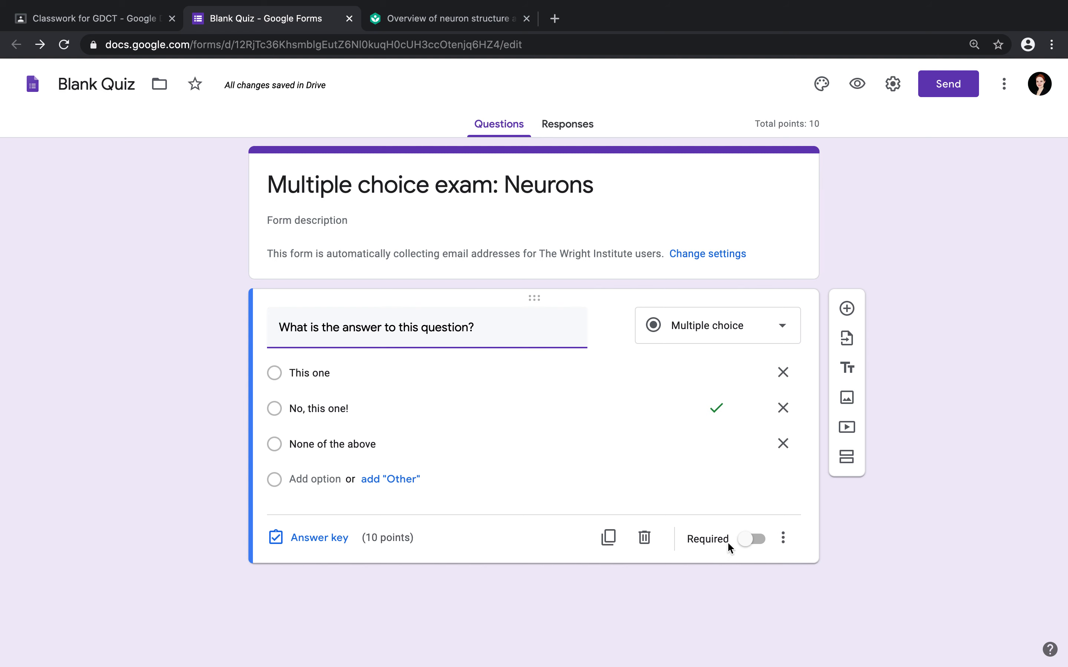
click(744, 541)
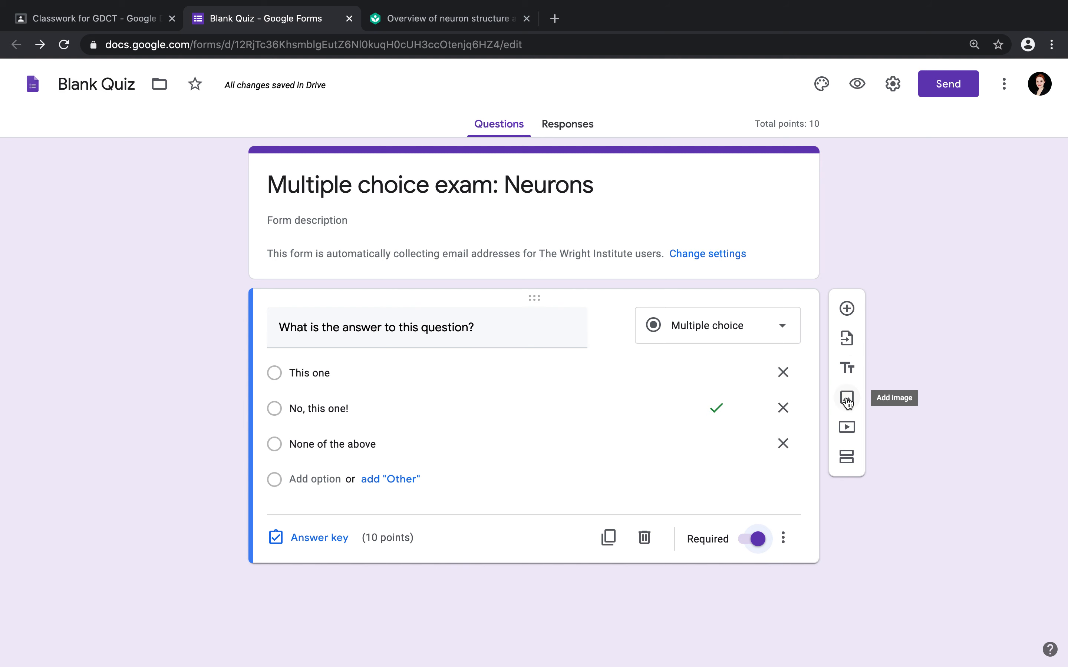
- Search YouTube for "action potential", insert the 5-minute video "Action Potentials" below the question, and title it "Action potential"
click(846, 428)
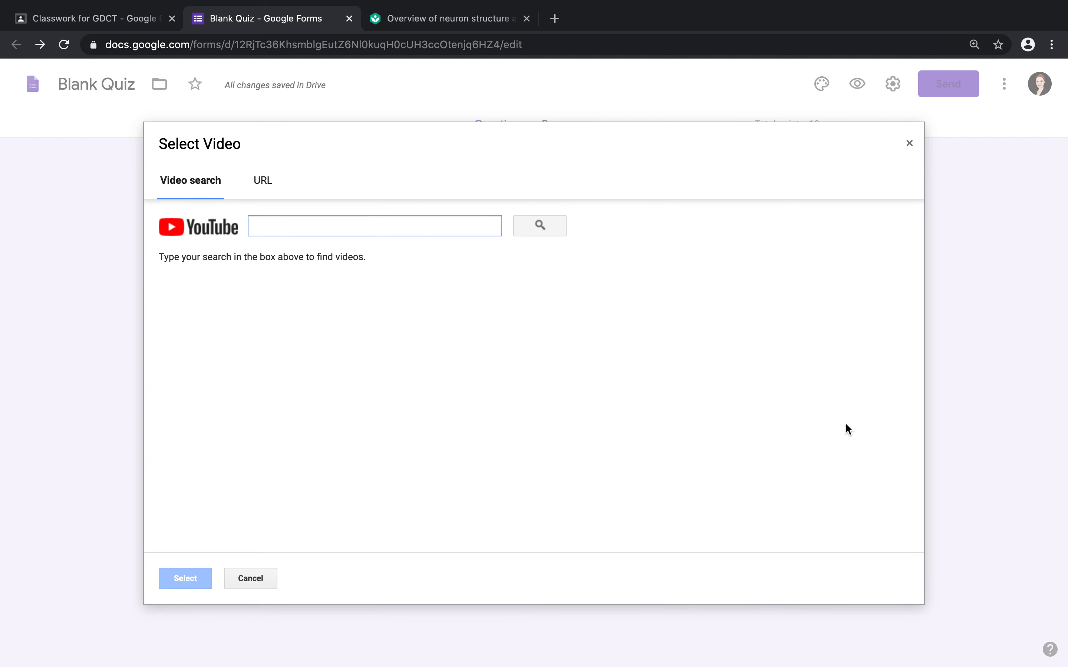
click(429, 232)
text(action po)
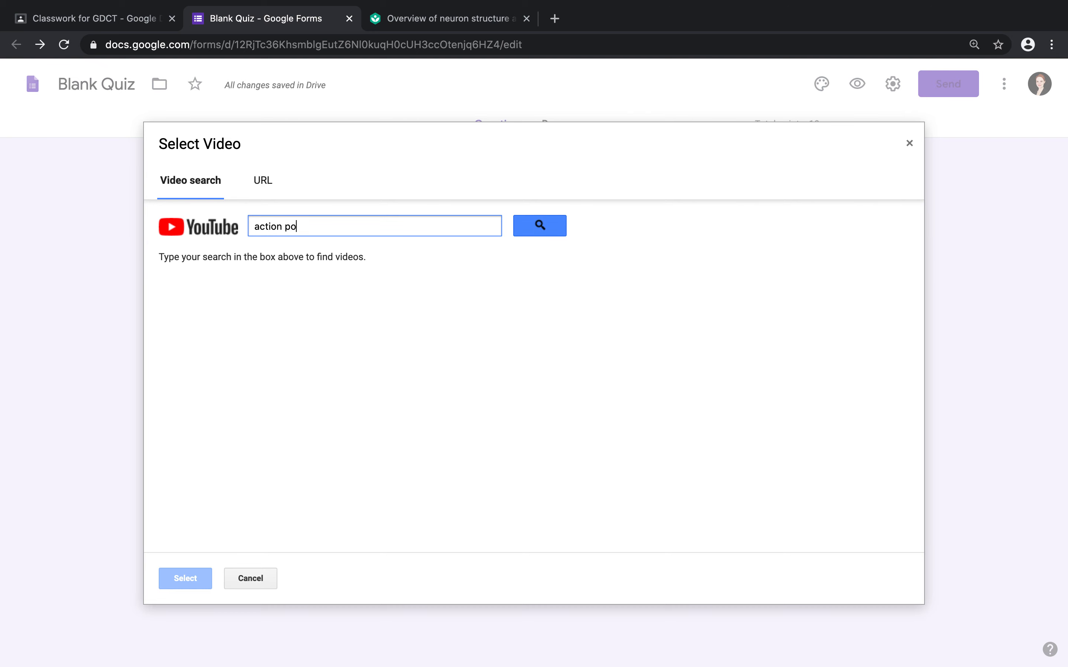
text(tential)
click(554, 230)
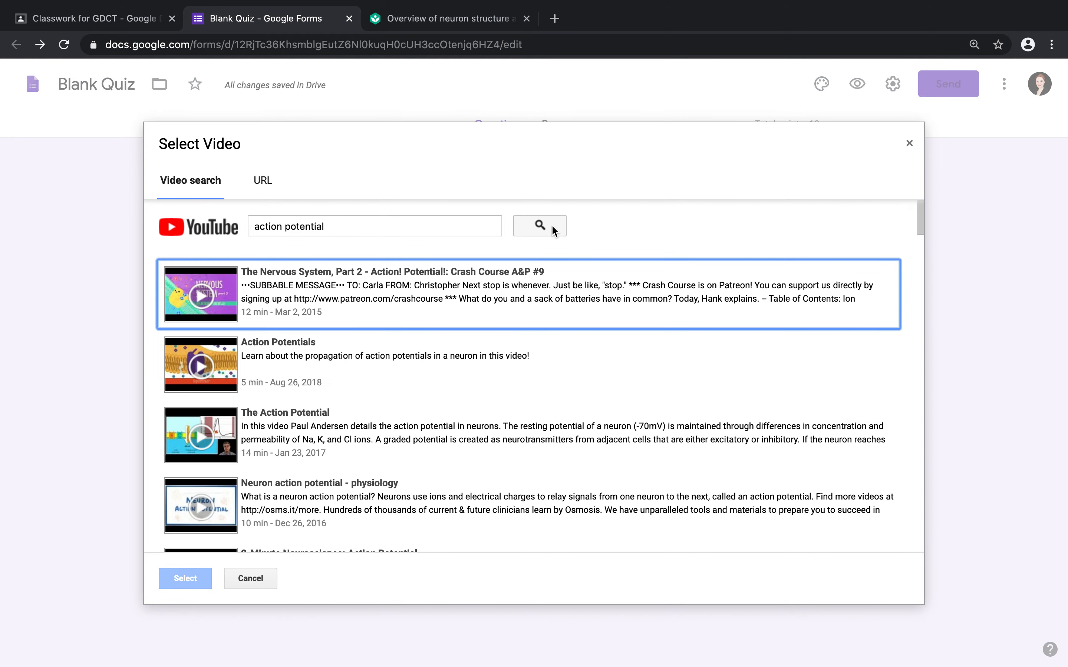
click(253, 354)
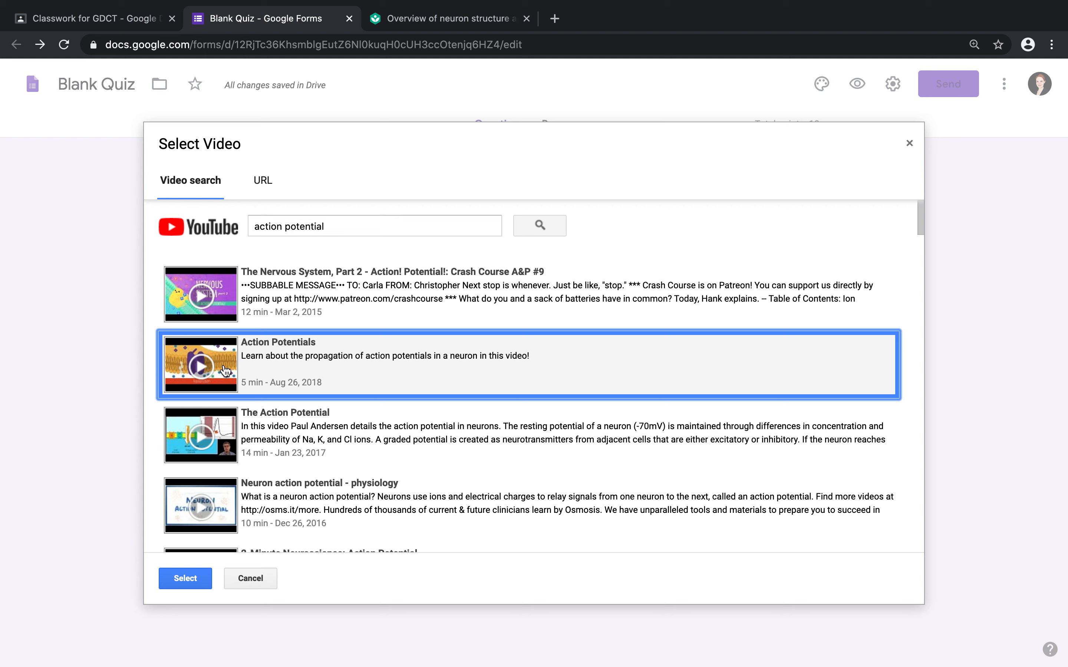
click(186, 578)
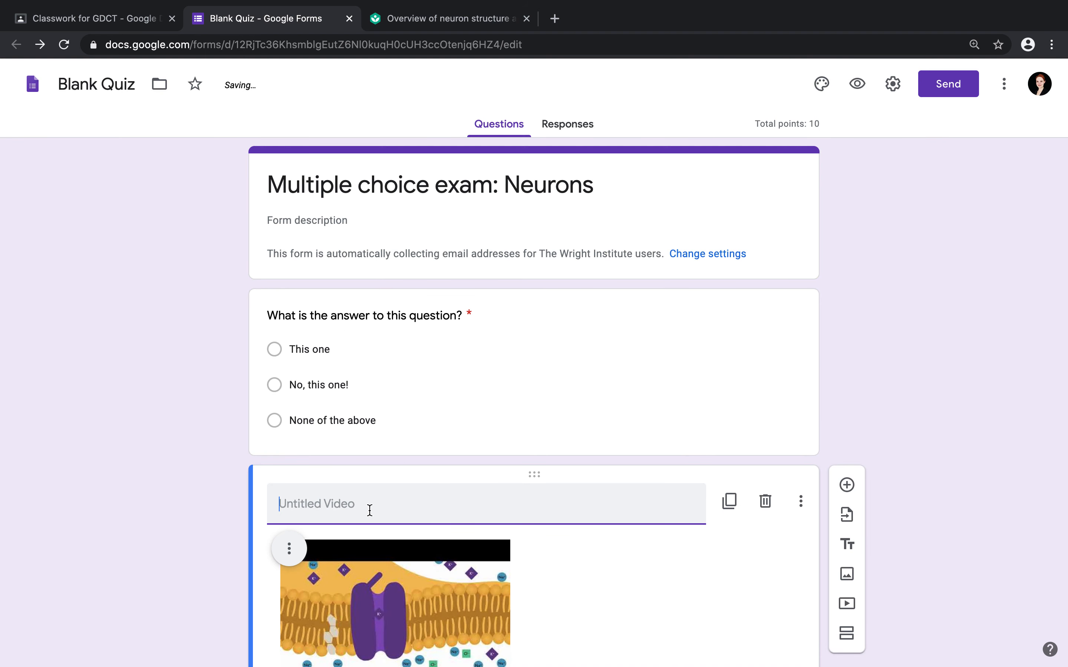
text(A)
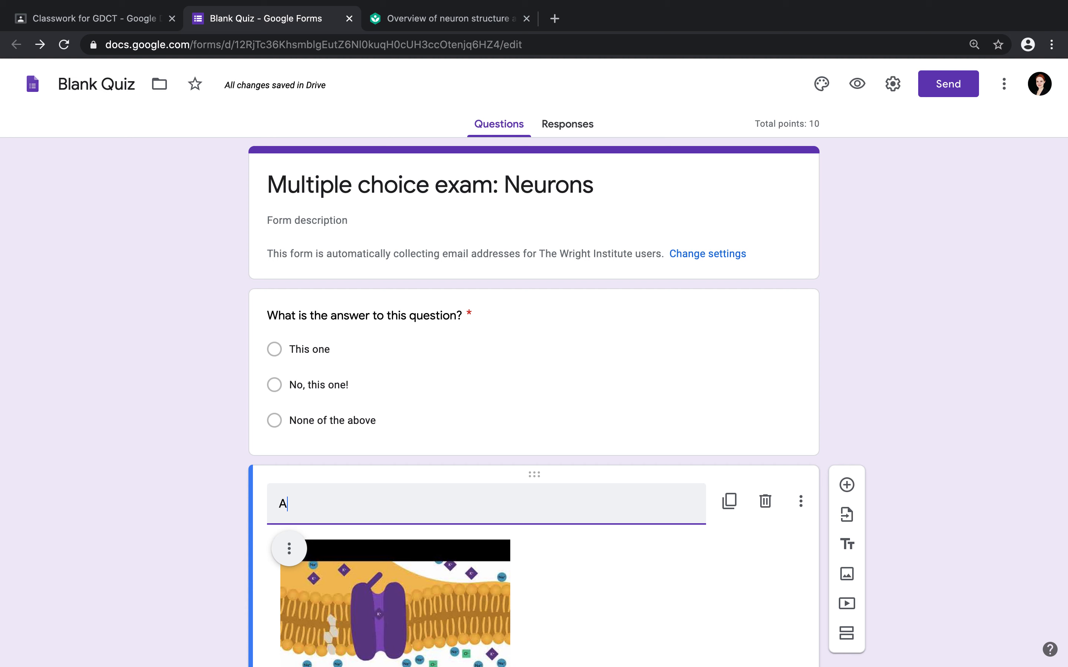
text(ction potential)
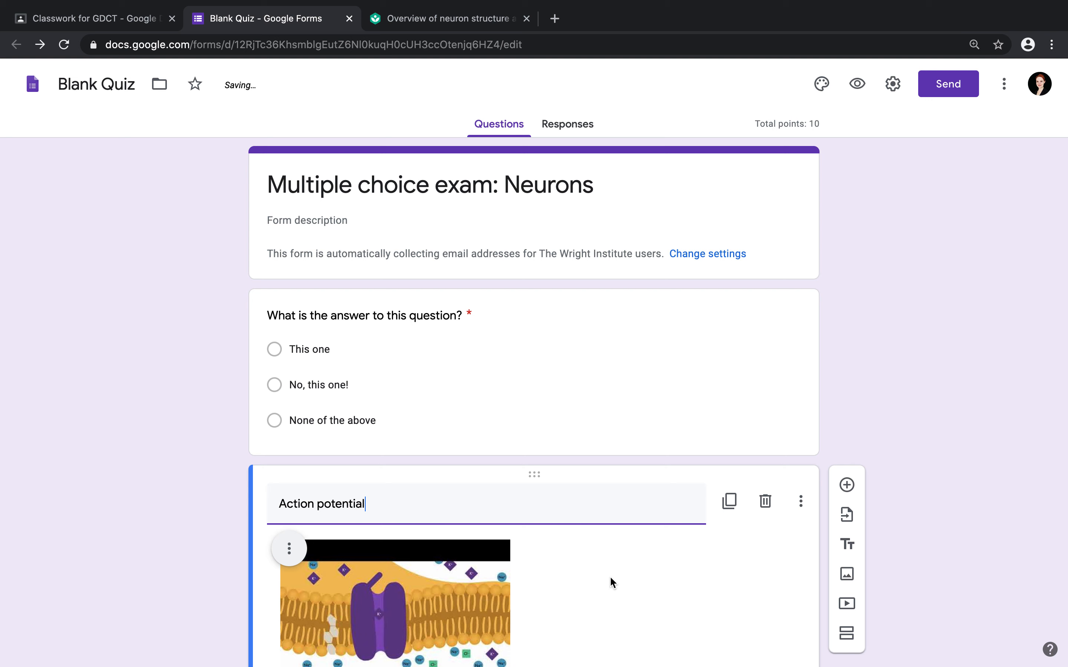
- Add a new question below the video with the text "What is the final step in the action potential?"
scroll(946, 557, down, 3)
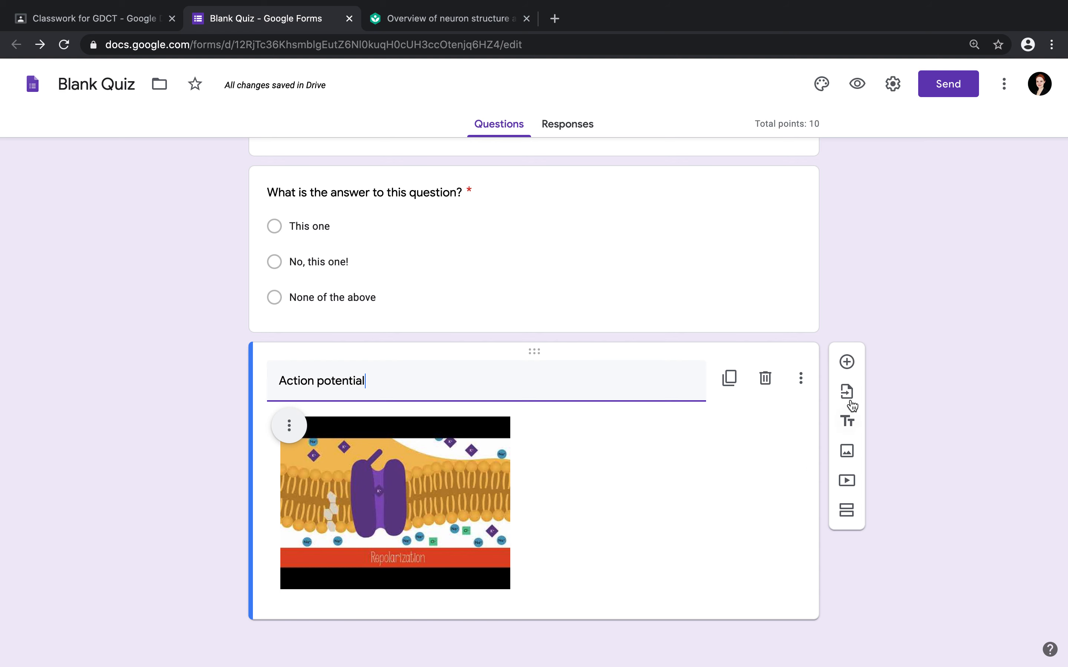
click(847, 361)
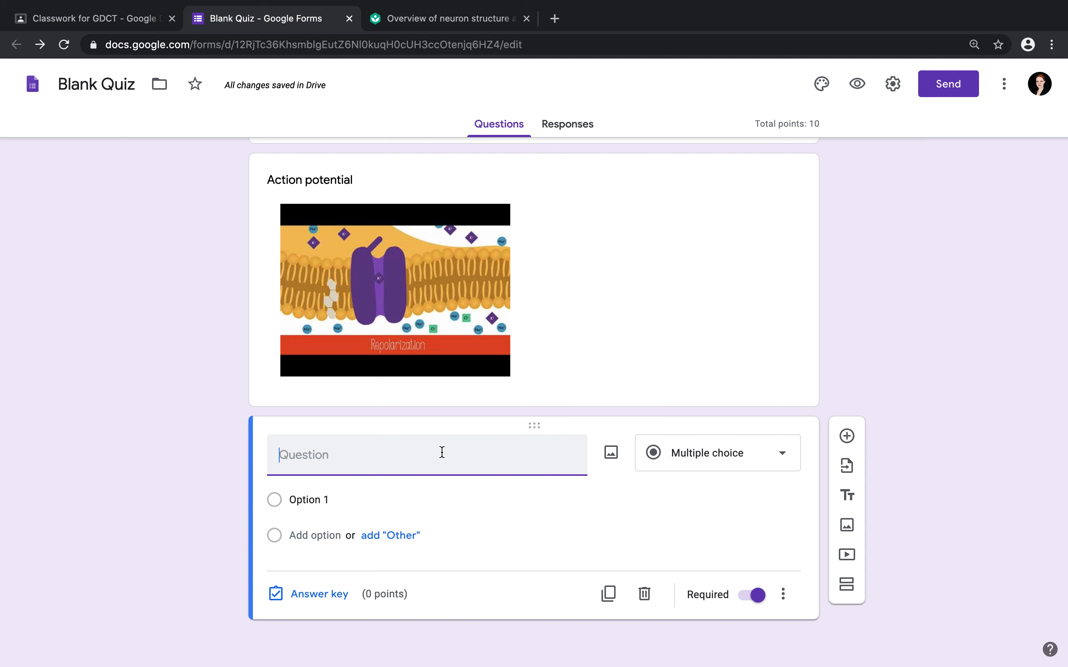
text(What is the final ste)
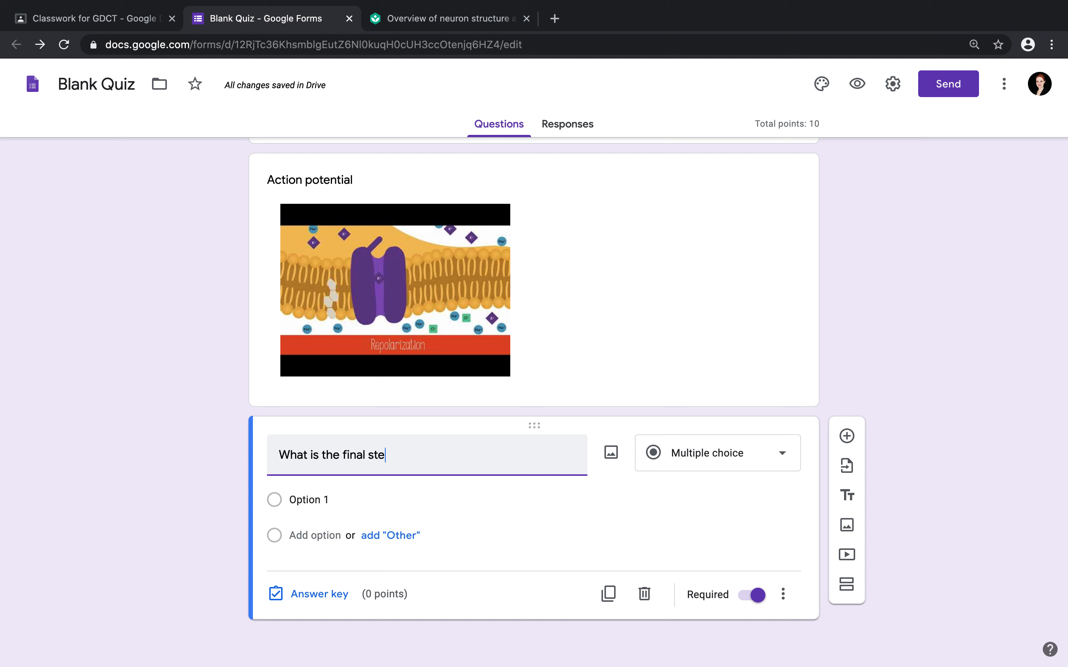
text(p in the action poe)
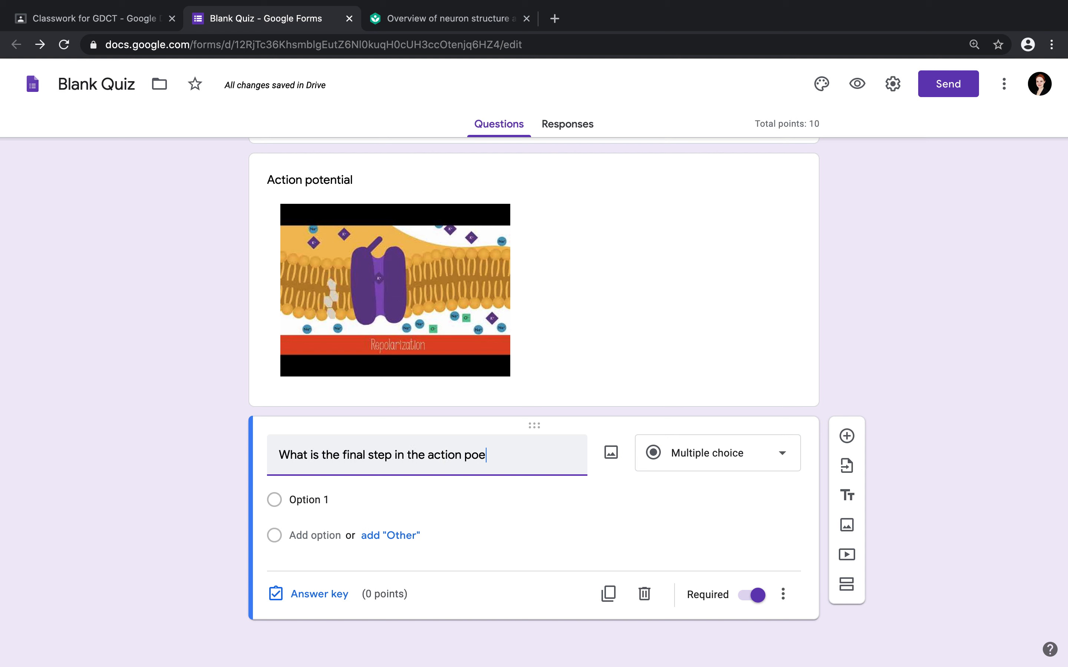
key(BackSpace)
text(tential?)
- Show a description on the new question and enter "Watch the video above to answer this question."
click(785, 602)
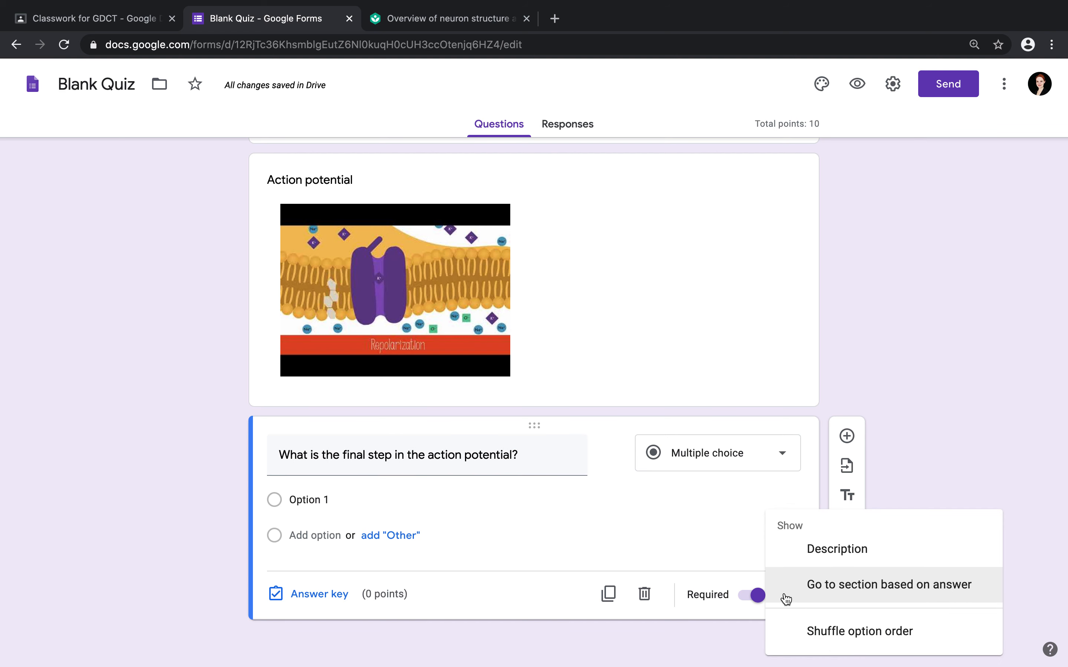
click(794, 557)
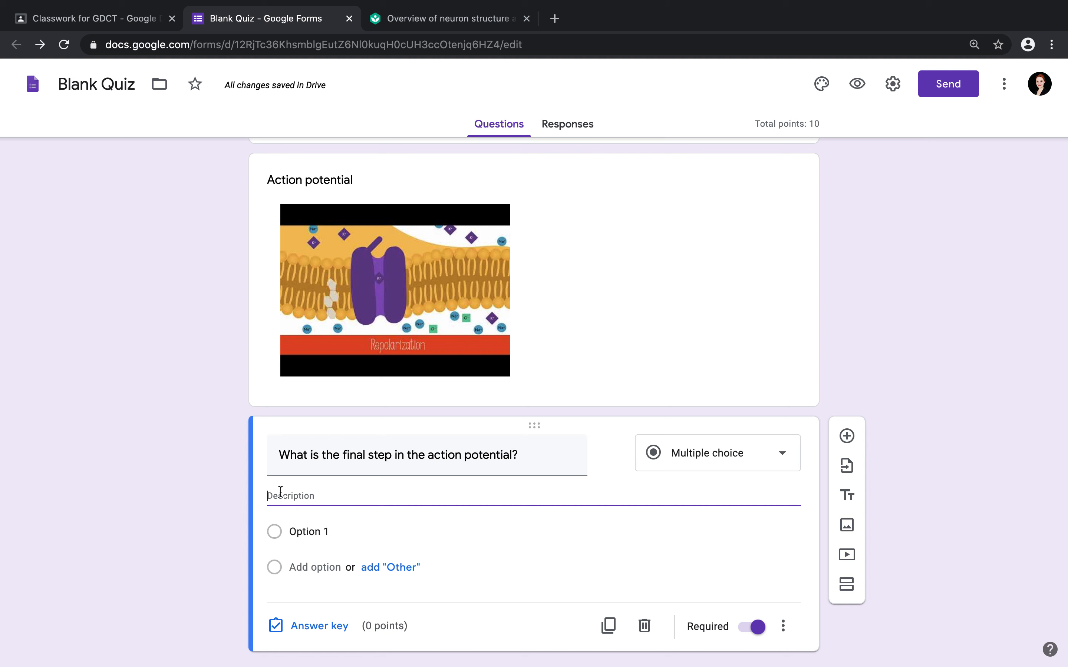
text(Watch the)
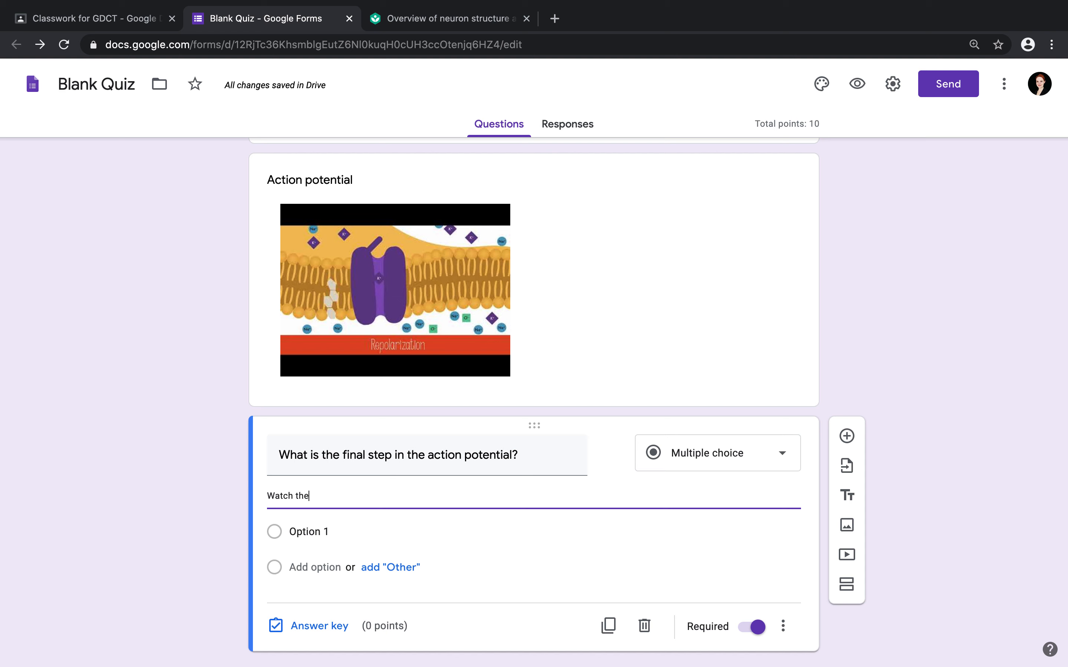
text( video above to)
text( answer this )
text(que)
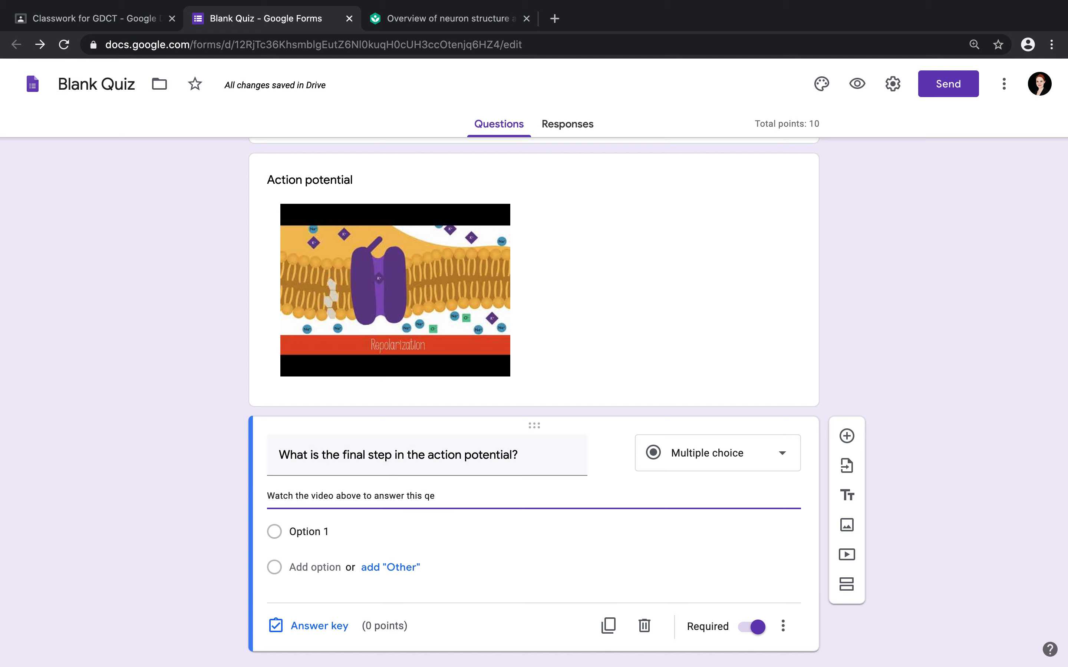
text(stion.)
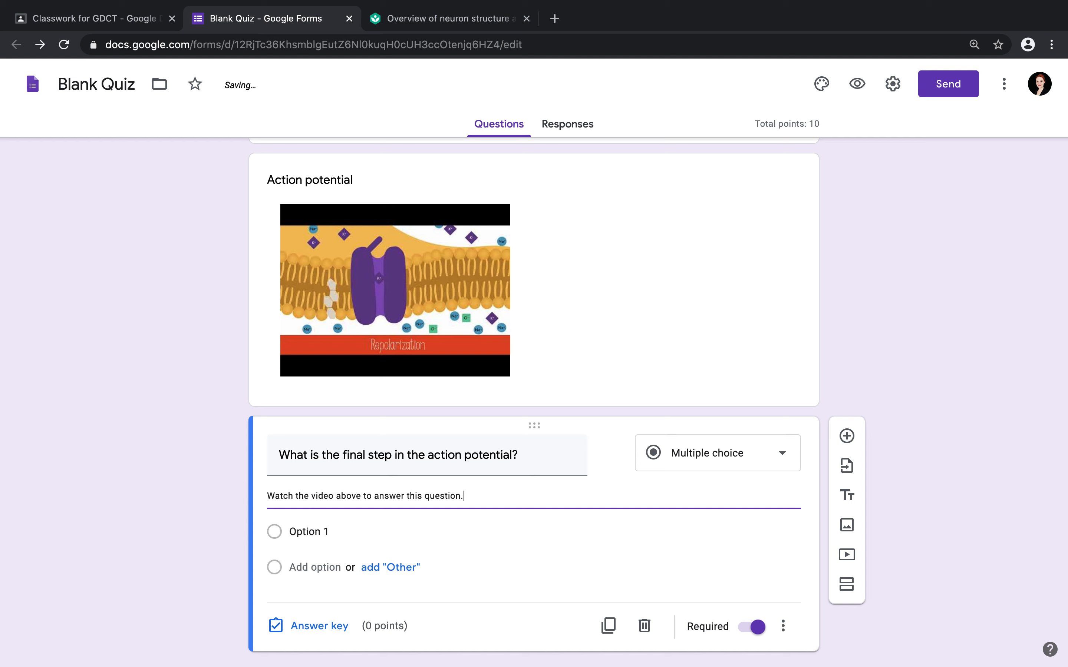
- Enter "Depolarization" and "Repolarization" as the first two answer options of the action potential question
click(302, 535)
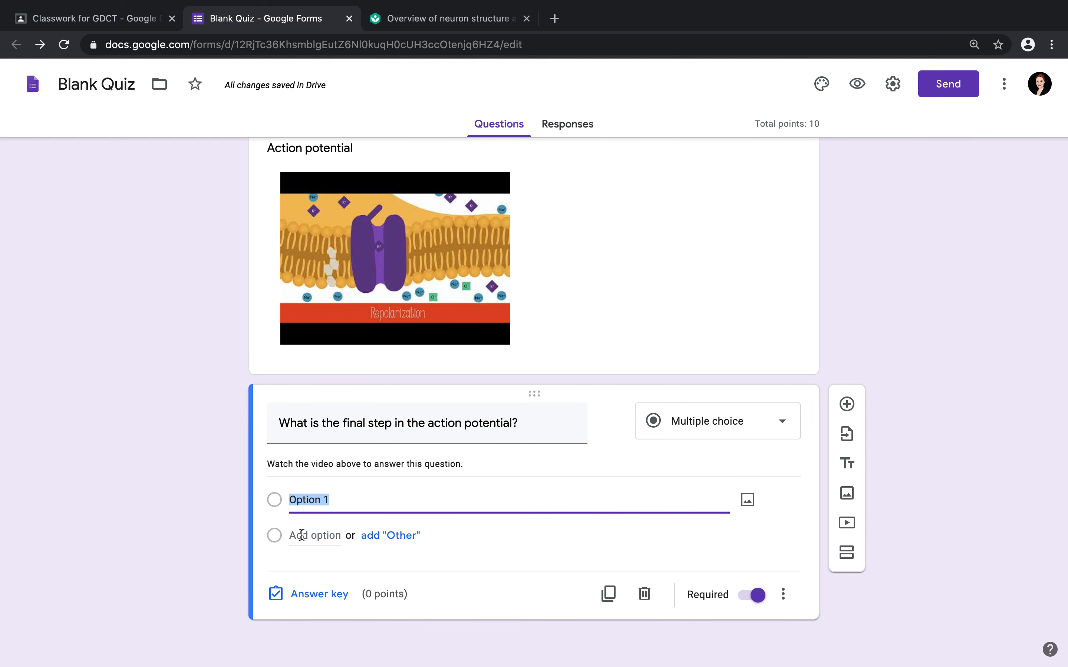
text(Depolarization)
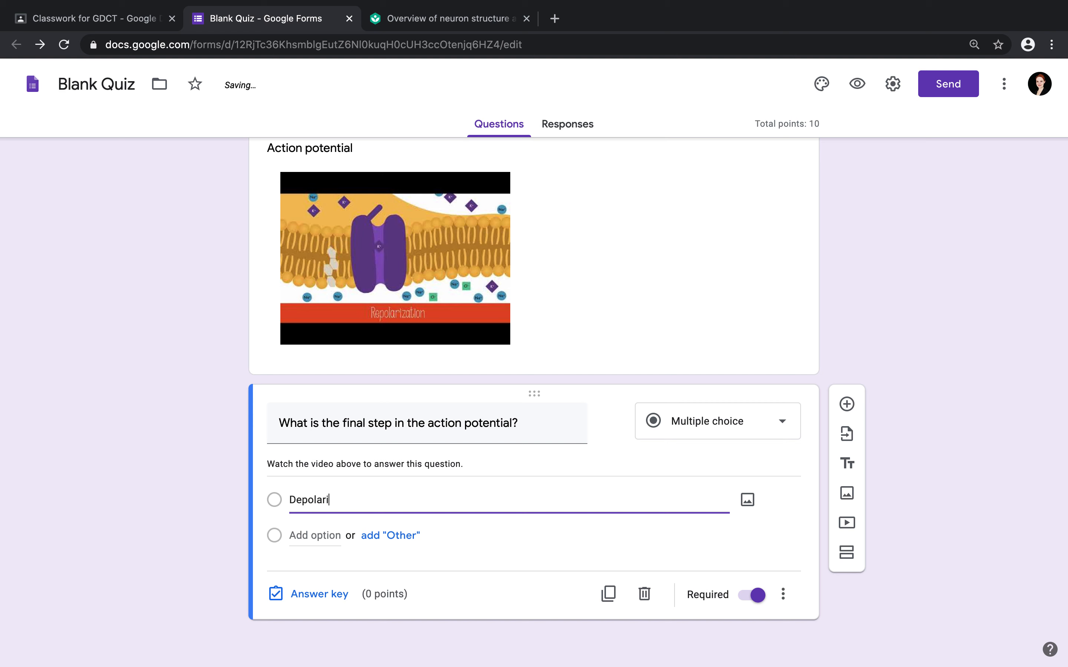
click(328, 532)
text(Repo)
text(lar)
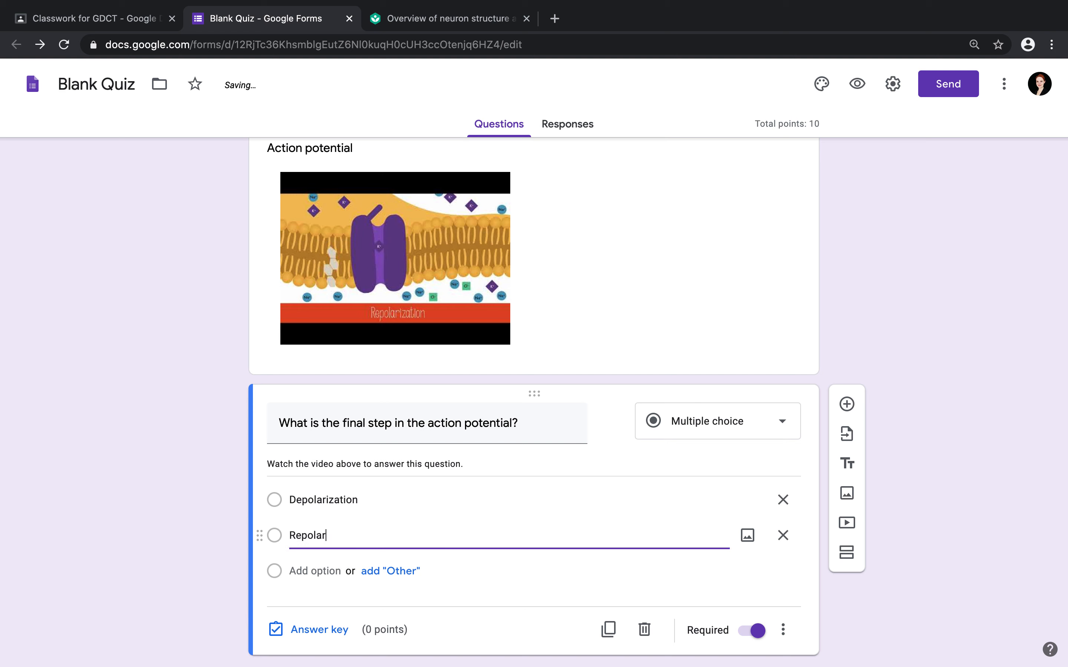
text(ization)
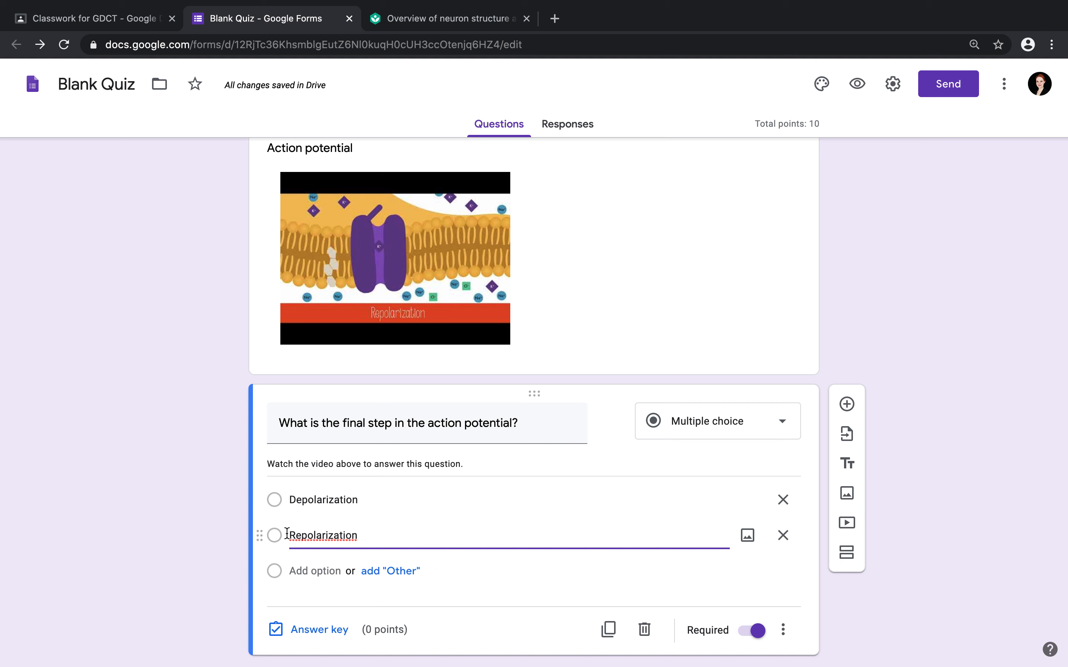
- Move "Repolarization" above "Depolarization" and, in the question's answer key, mark "Repolarization" correct for 20 points
drag(259, 537, 267, 491)
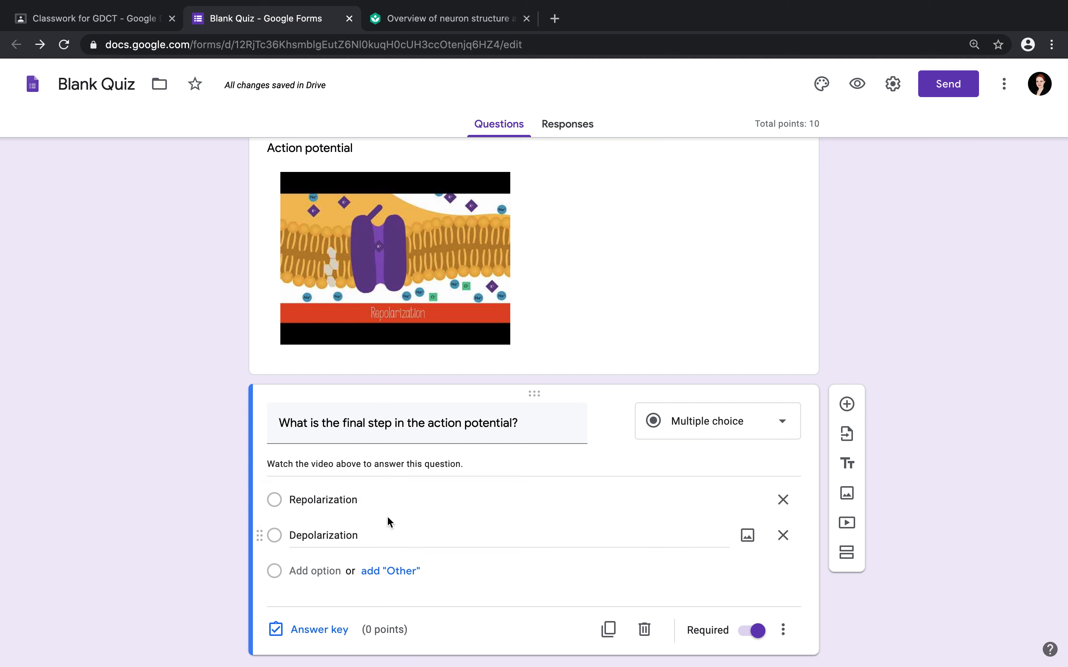
click(312, 634)
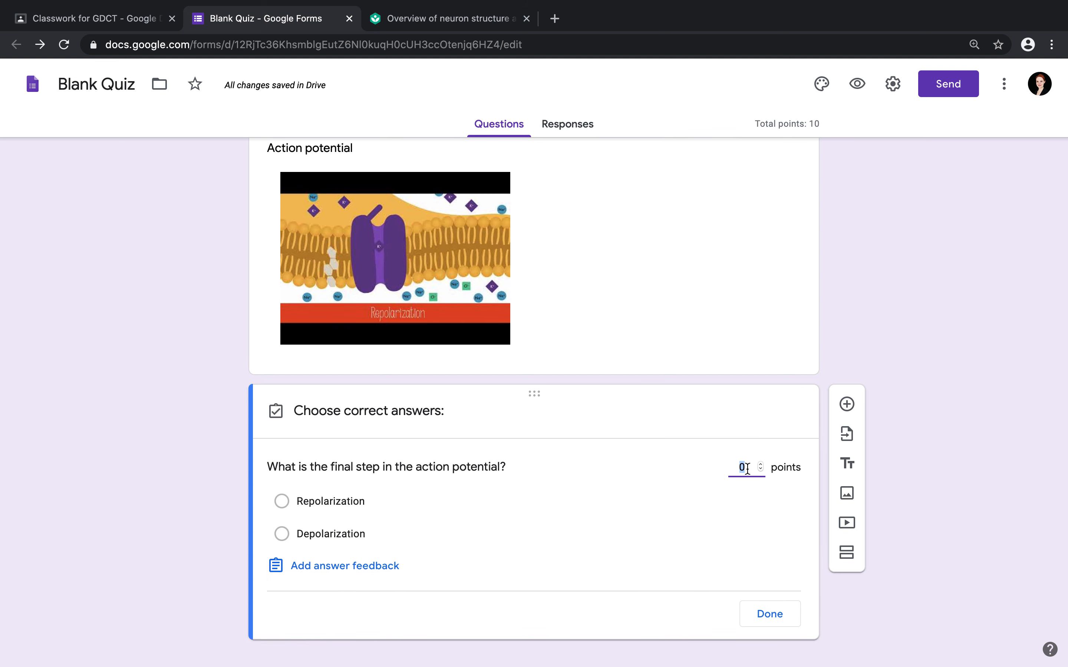
text(20)
click(282, 502)
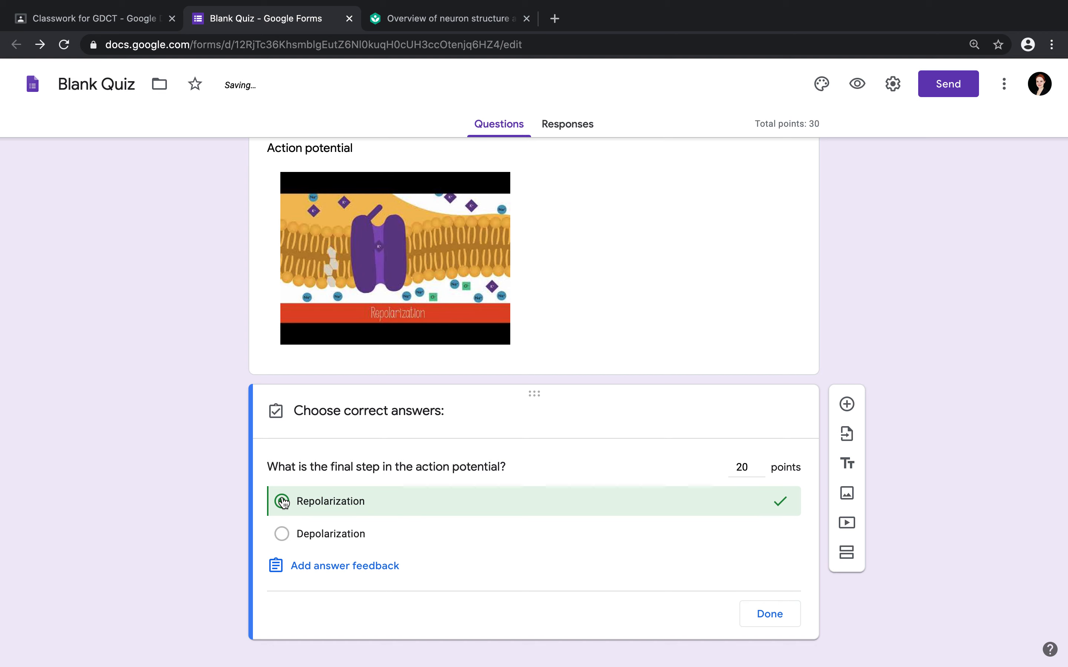
- Add the correct-answer feedback "Great!" to the action potential question and finish its answer key
click(315, 569)
click(403, 213)
click(469, 156)
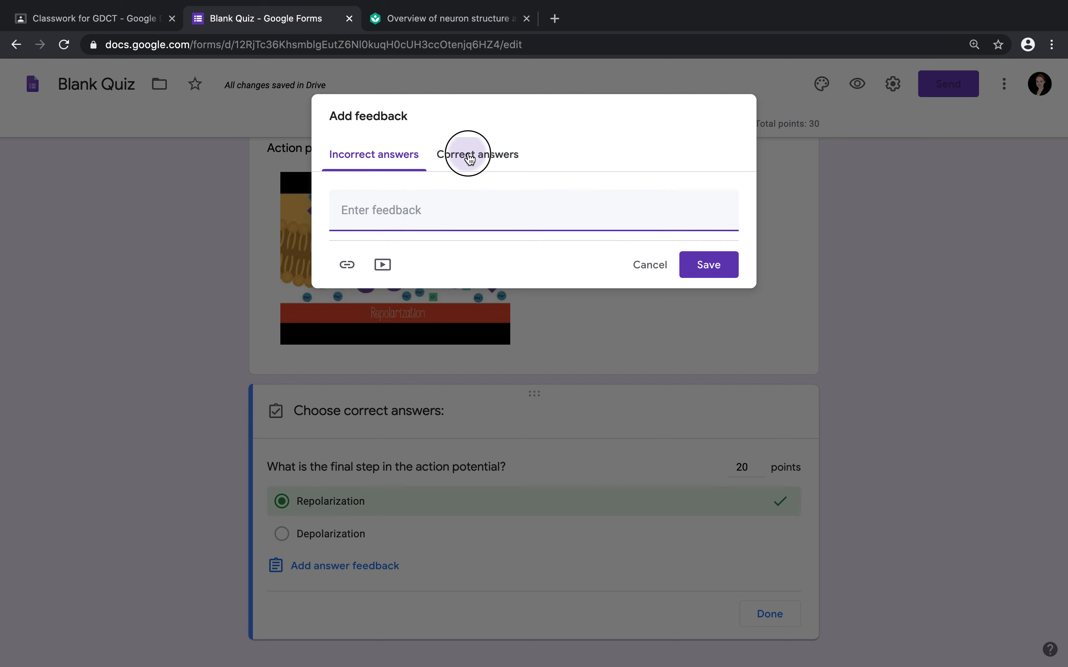
click(406, 209)
text(Great!)
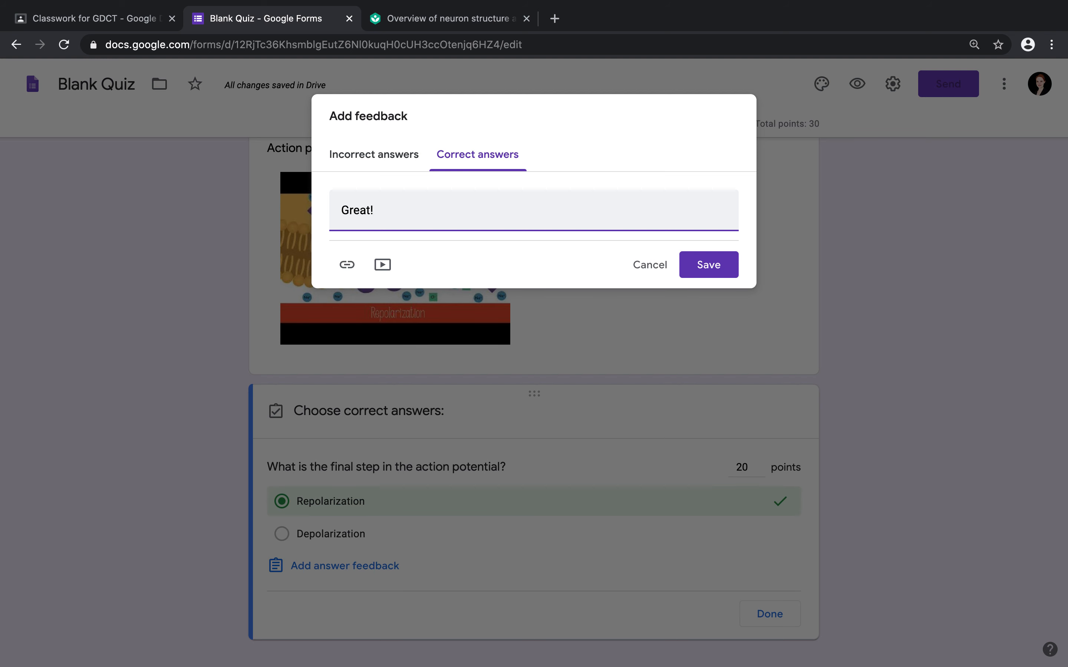
click(708, 265)
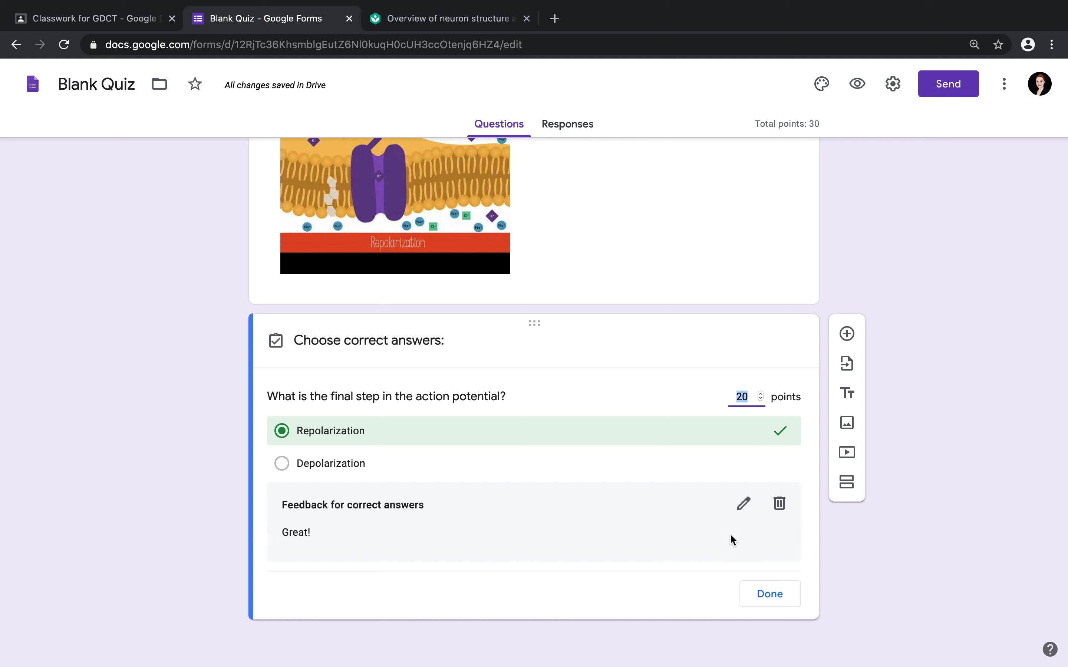
click(763, 598)
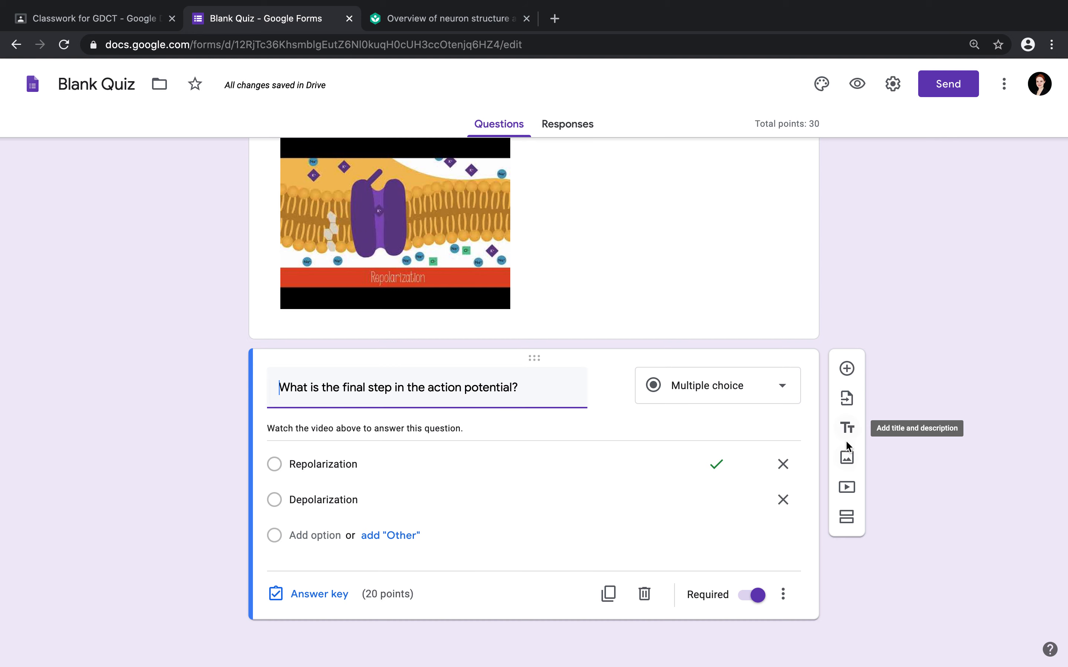
- Insert the image neuron.png from the Desktop below the action potential question and title it "Neuron anatomy"
click(847, 458)
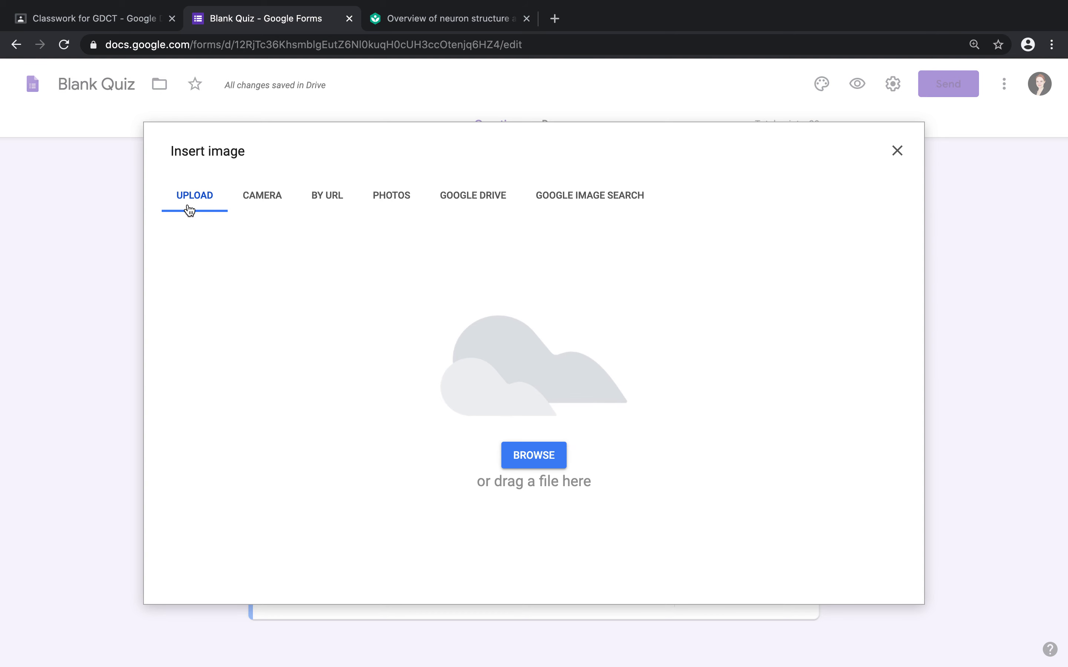
click(487, 197)
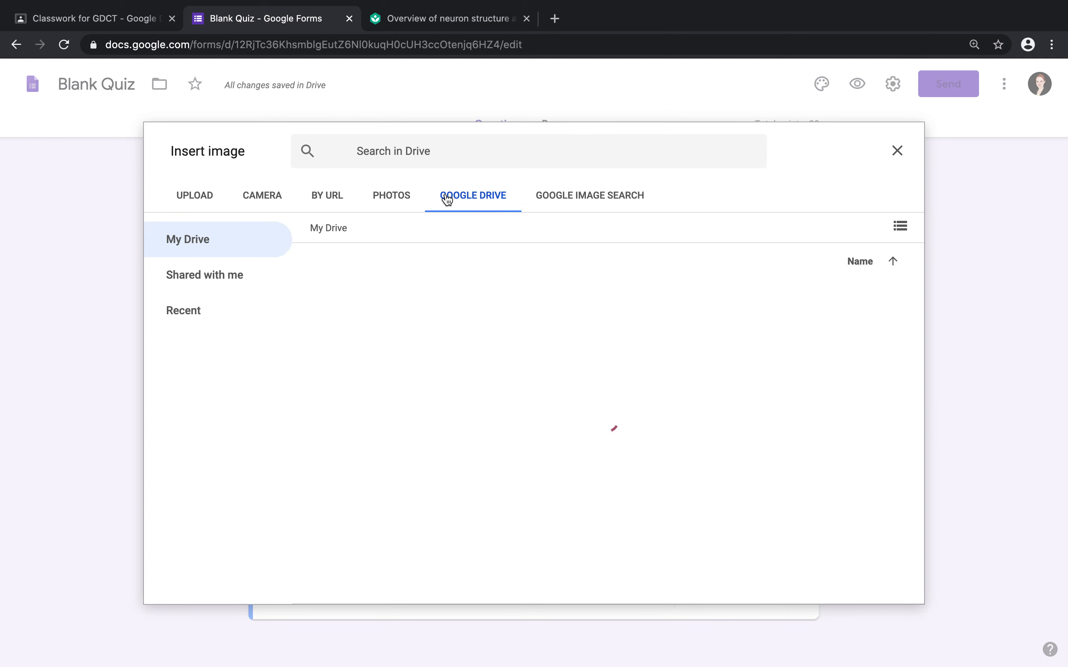
click(204, 195)
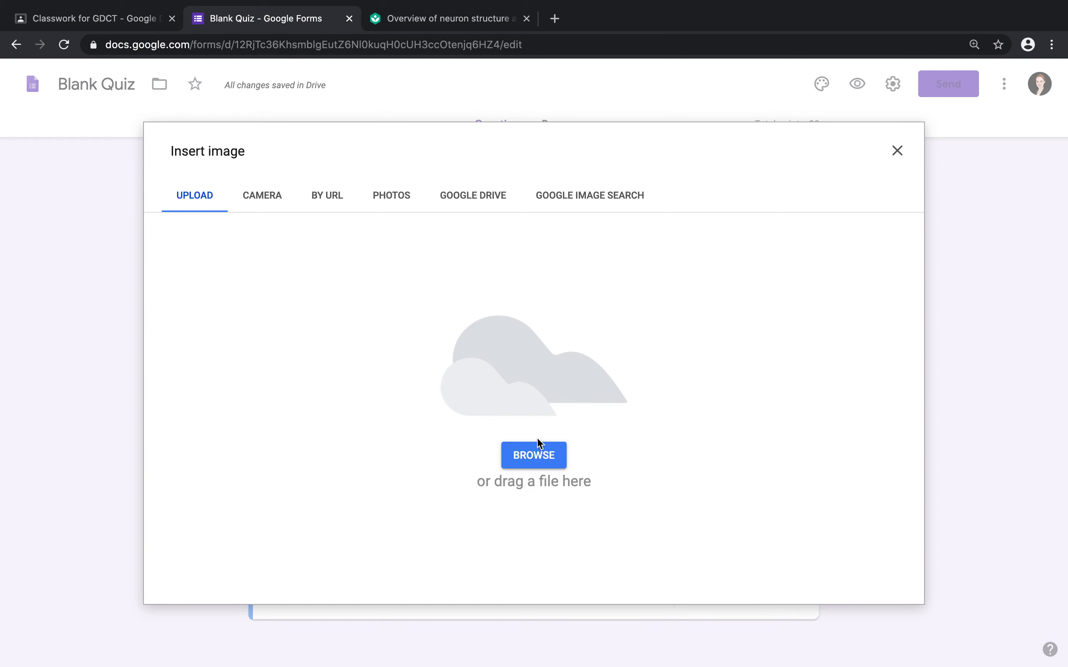
click(538, 456)
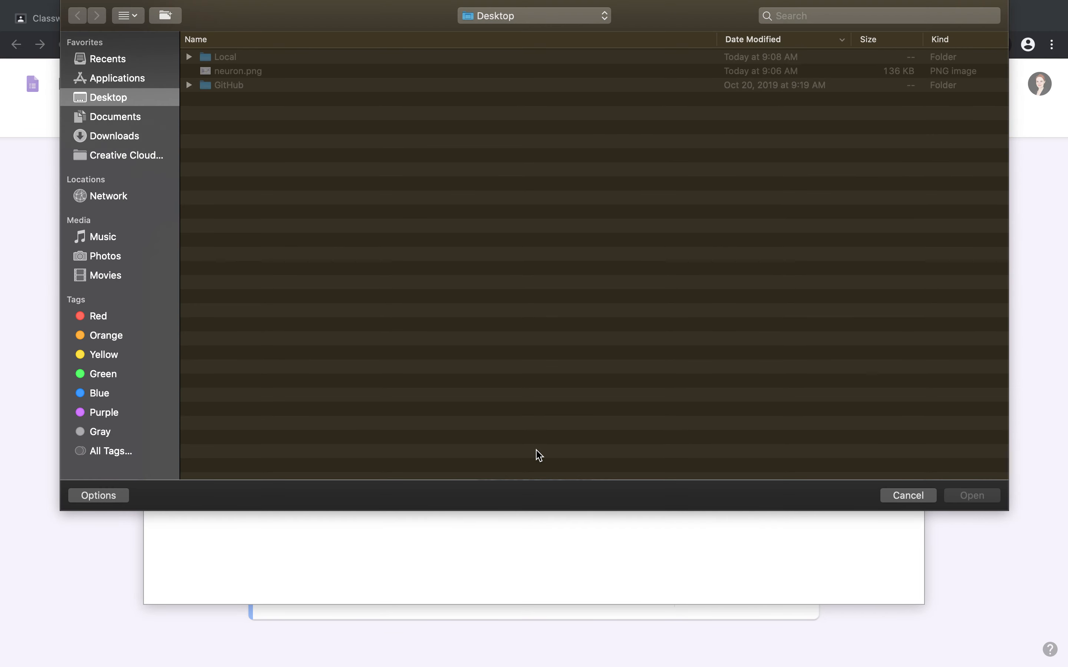
click(233, 71)
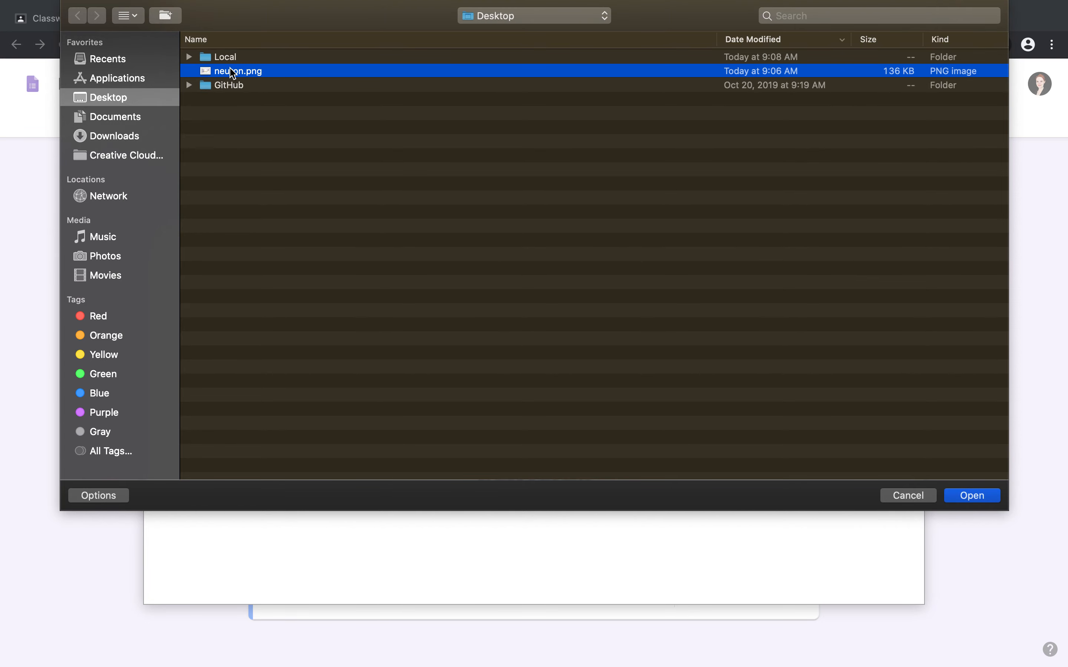
click(973, 496)
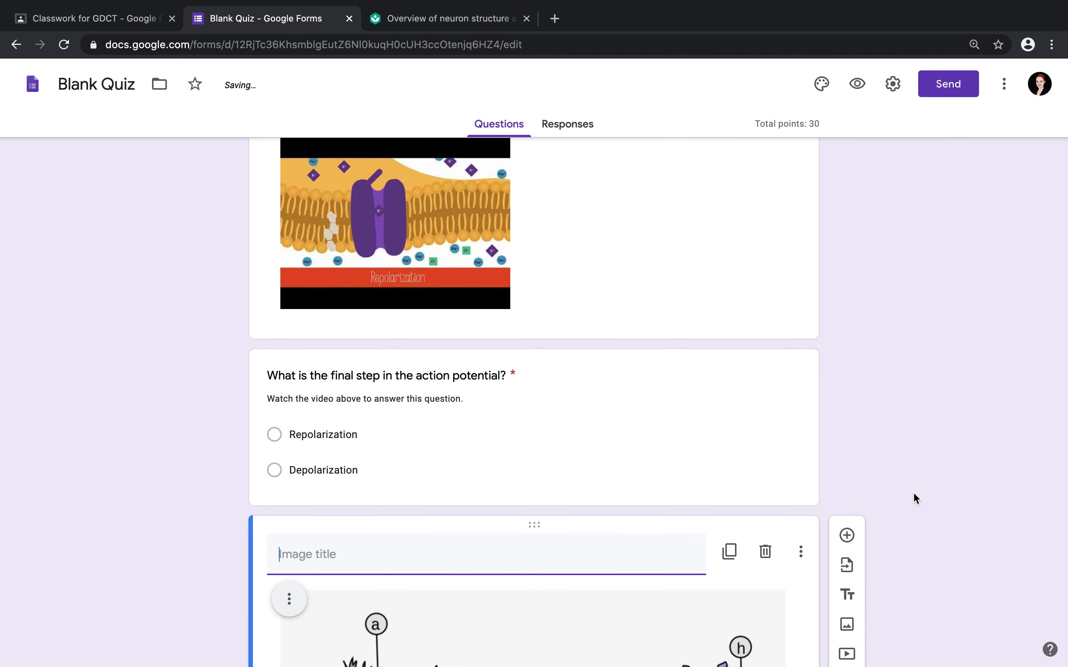
text(Neuron a)
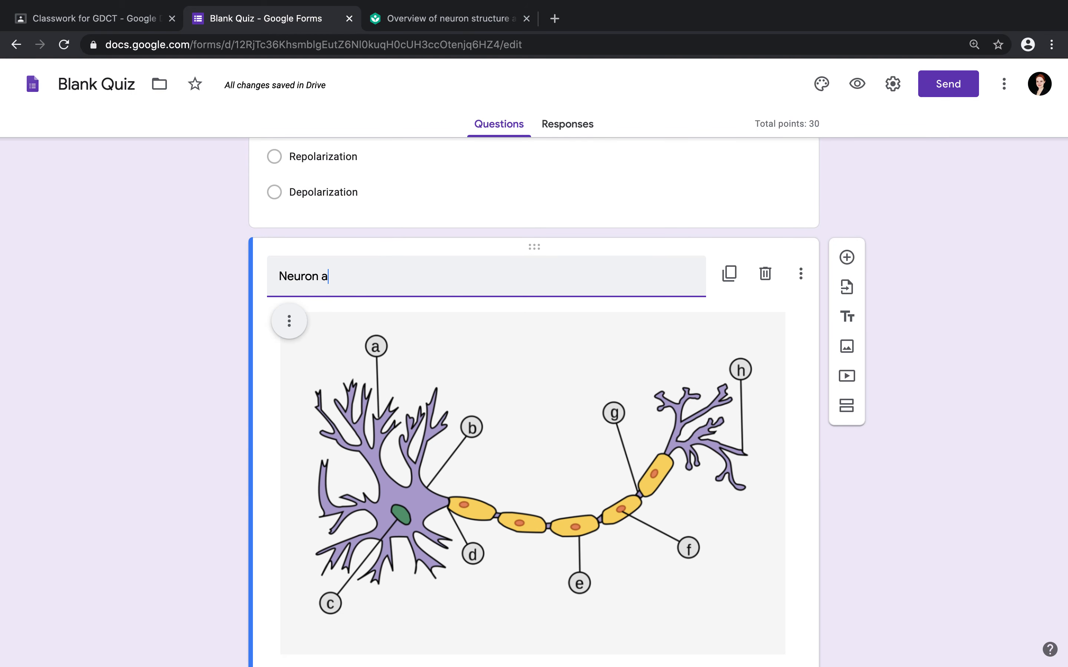
text(natomy)
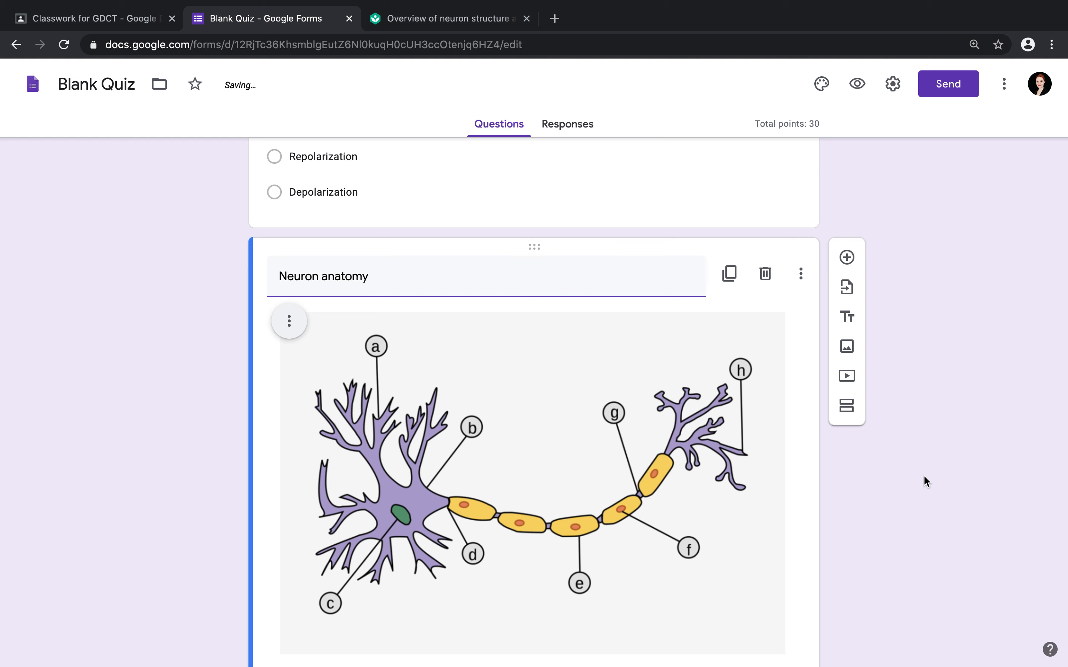
click(924, 475)
- Add a question below the neuron image with the text "What is the name of part E of the neuron shown above?"
scroll(924, 475, down, 3)
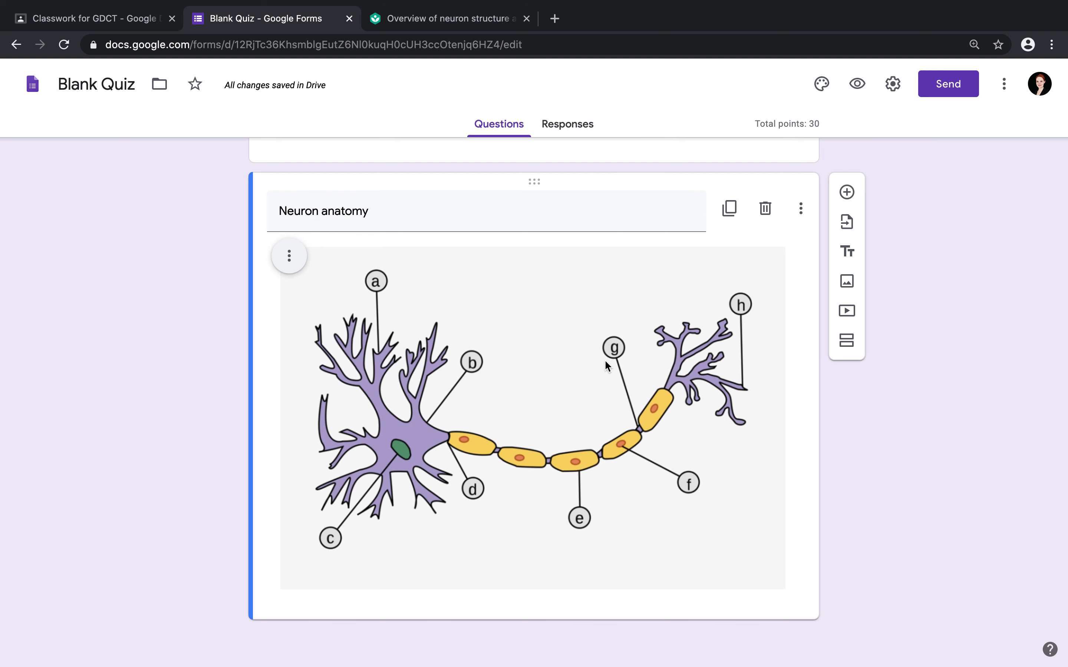
scroll(605, 362, up, 3)
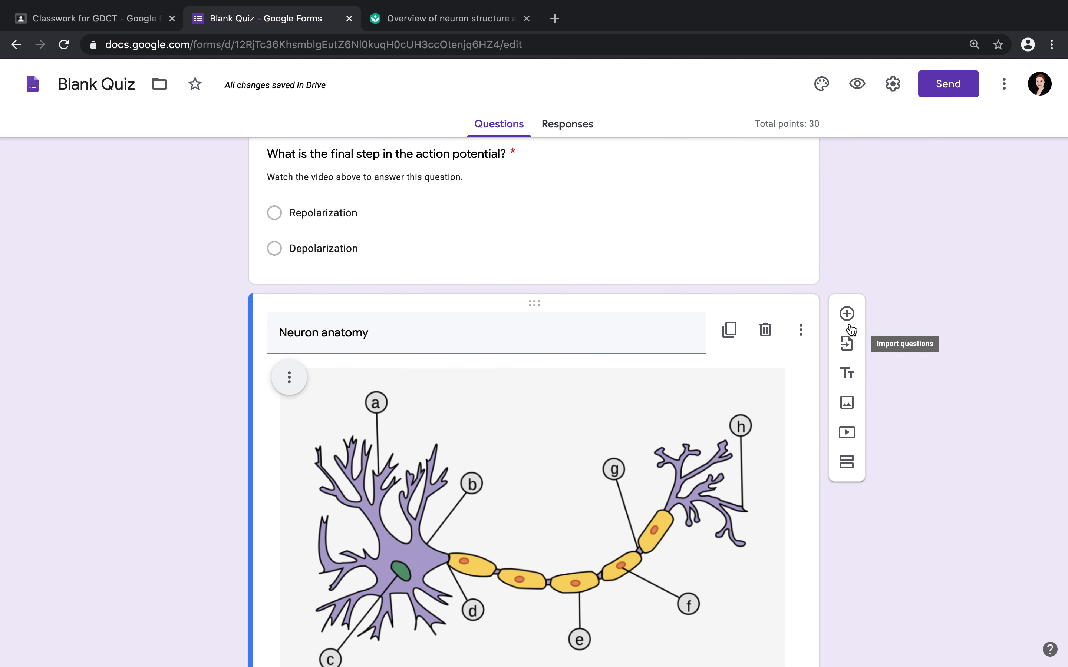
click(846, 319)
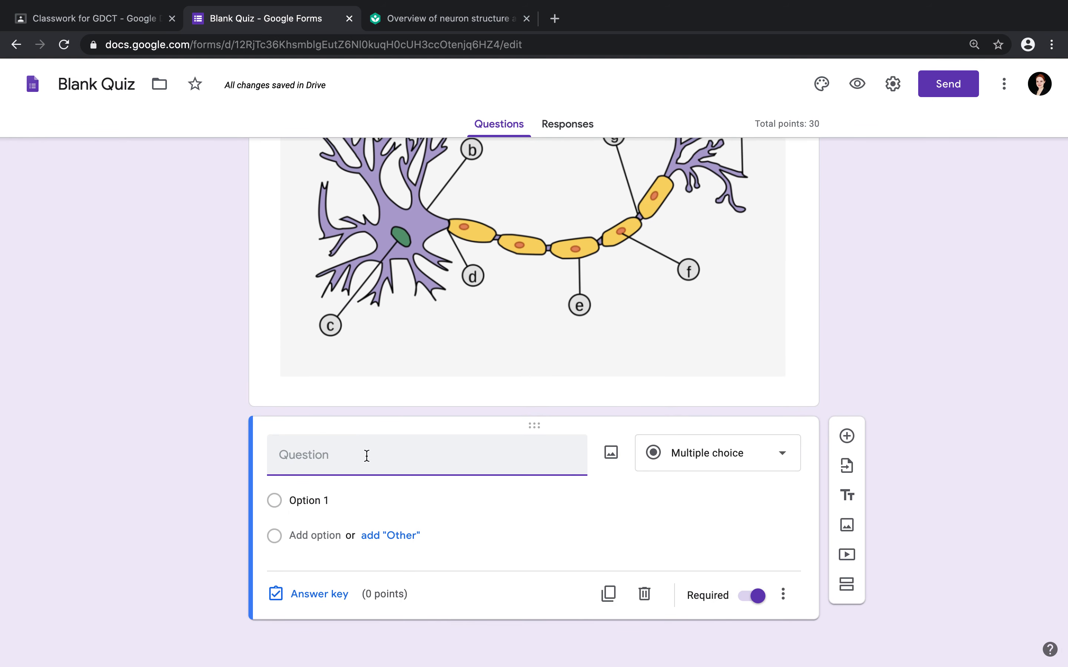
text(What is the name of )
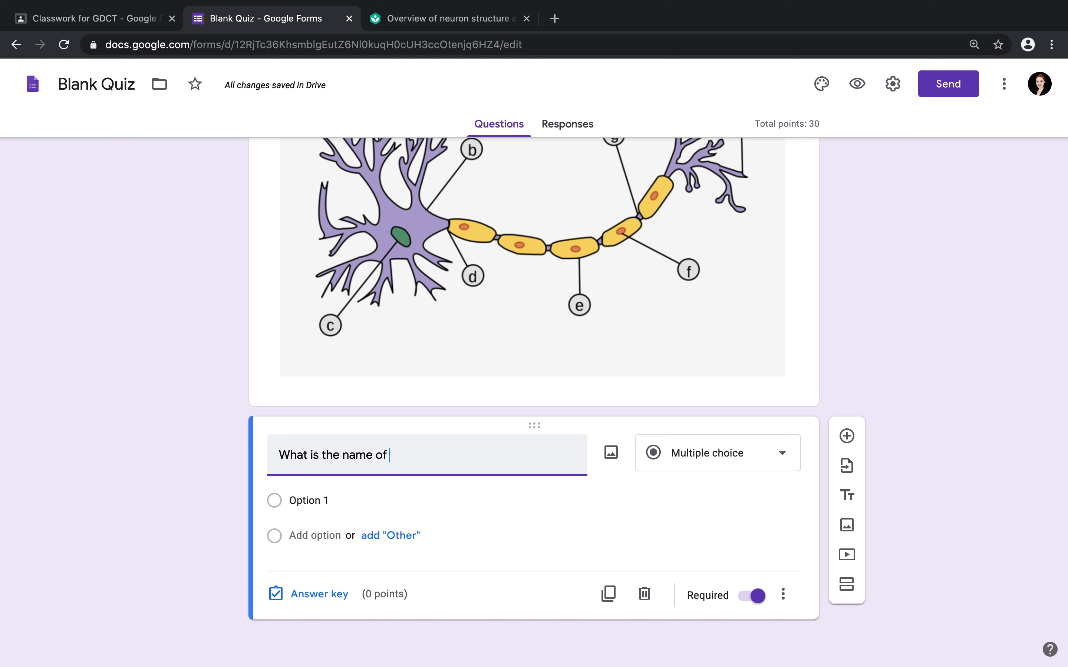
text(part E)
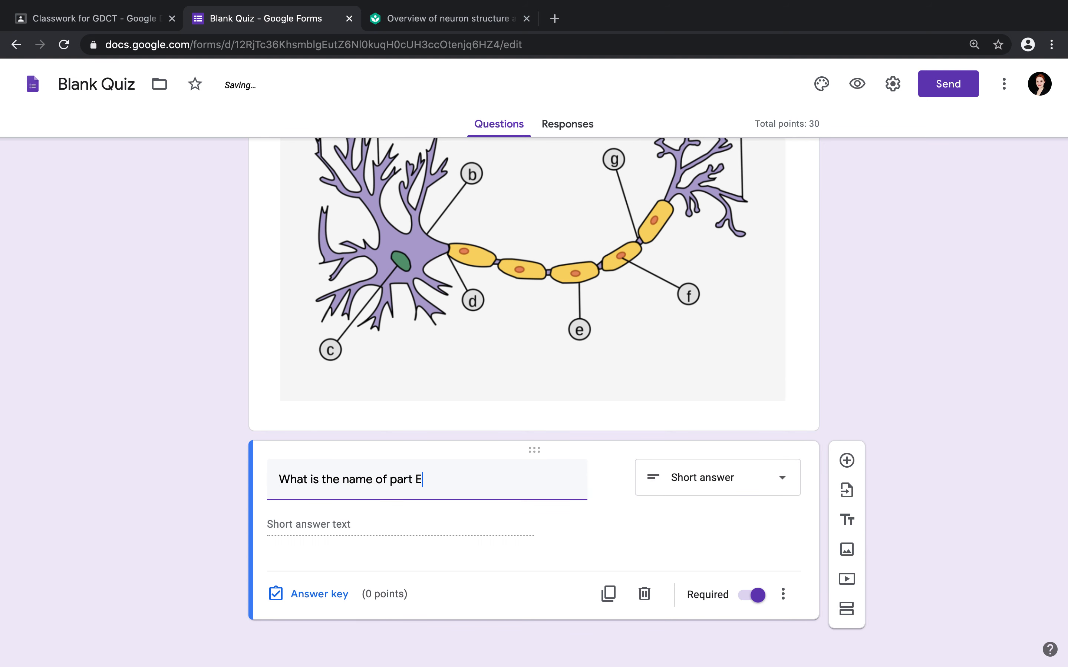
text( of the neuron shown above?)
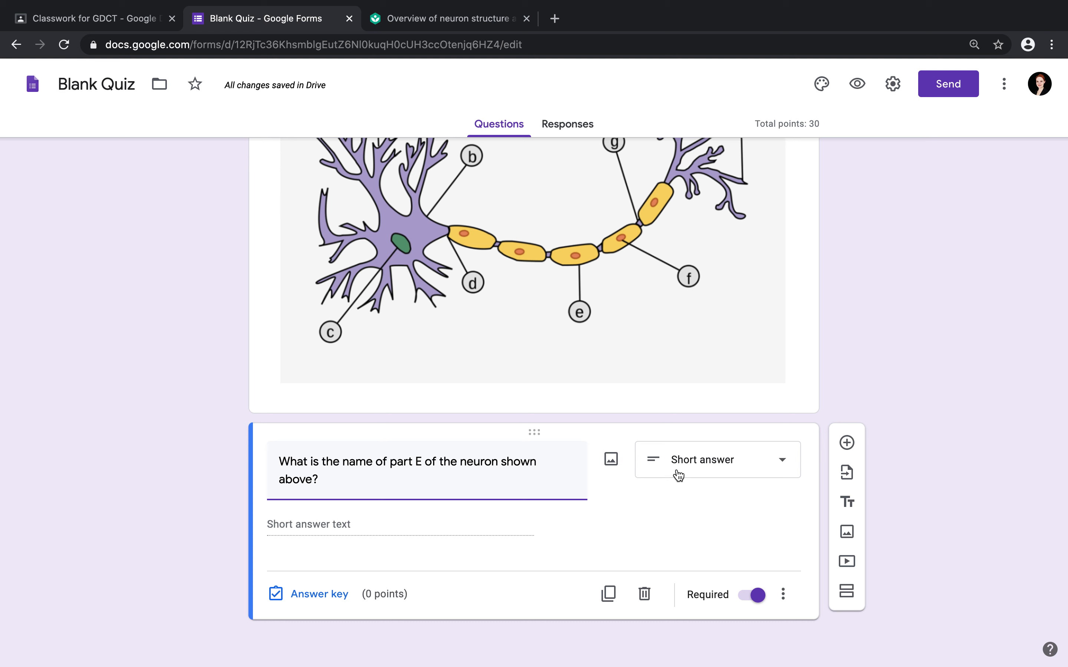
- Change the part E question to multiple choice and enter "Myelin" and "Soma" as its answer options
click(711, 475)
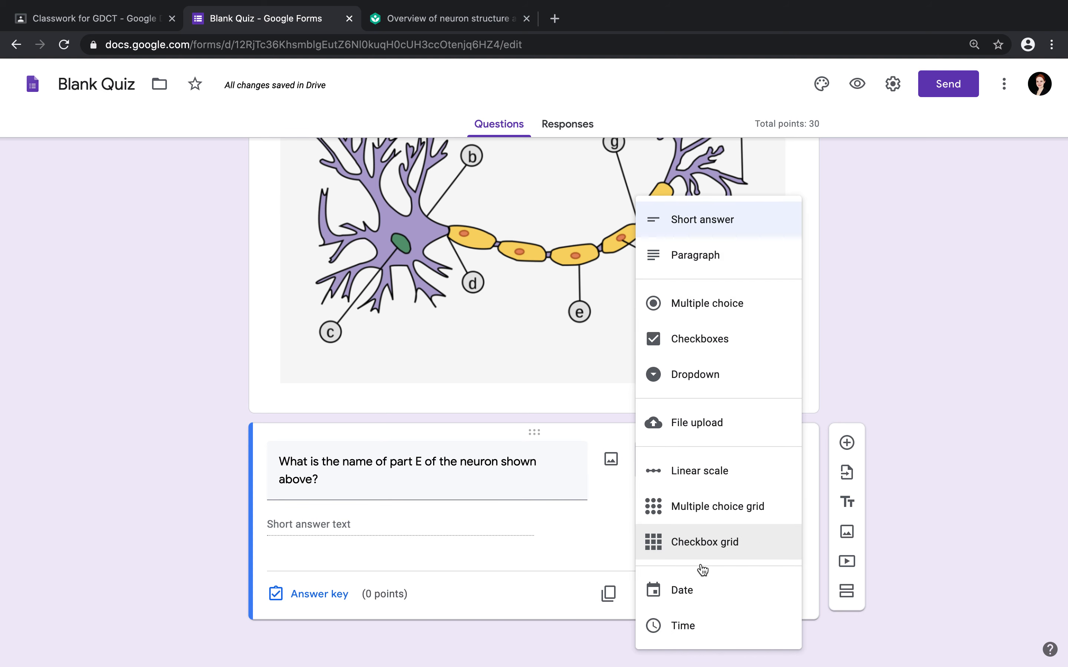
click(711, 319)
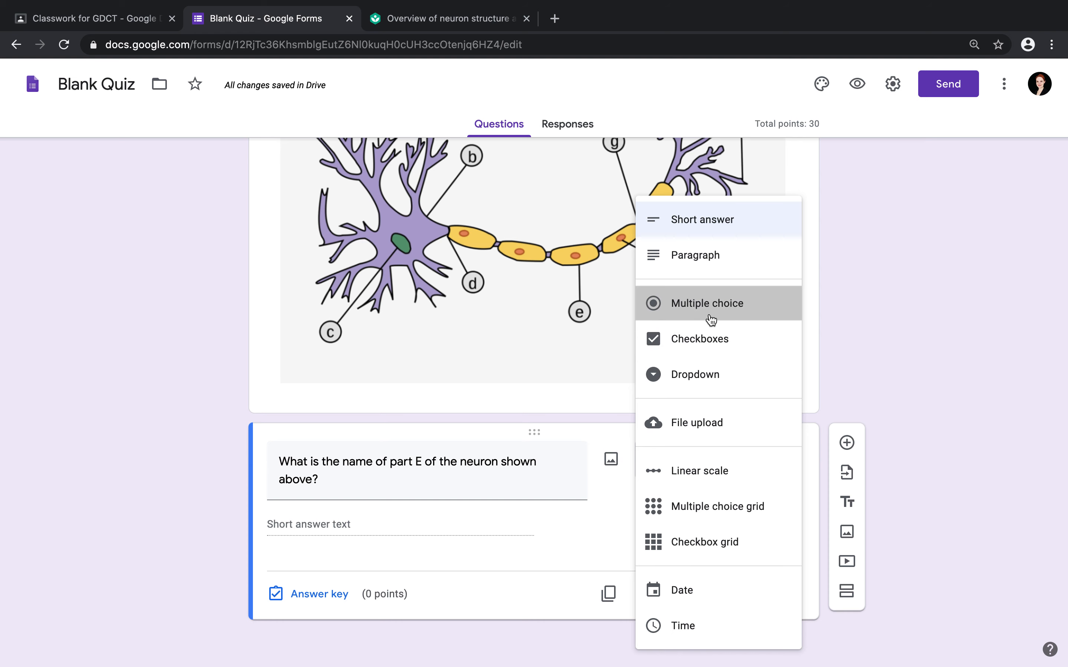
click(316, 516)
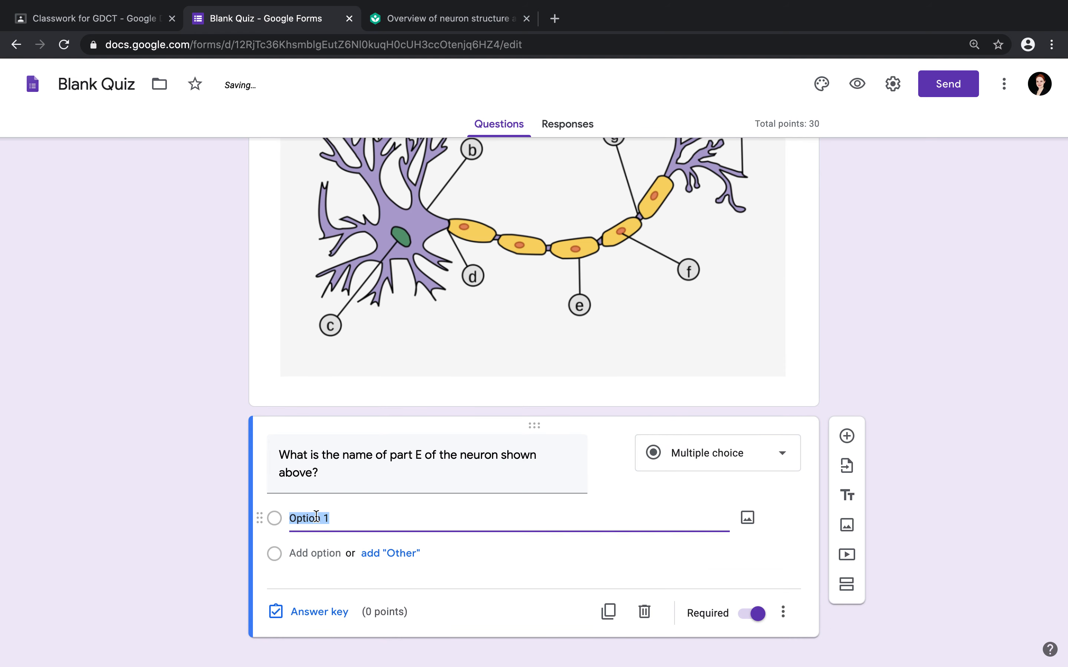
text(Myelin)
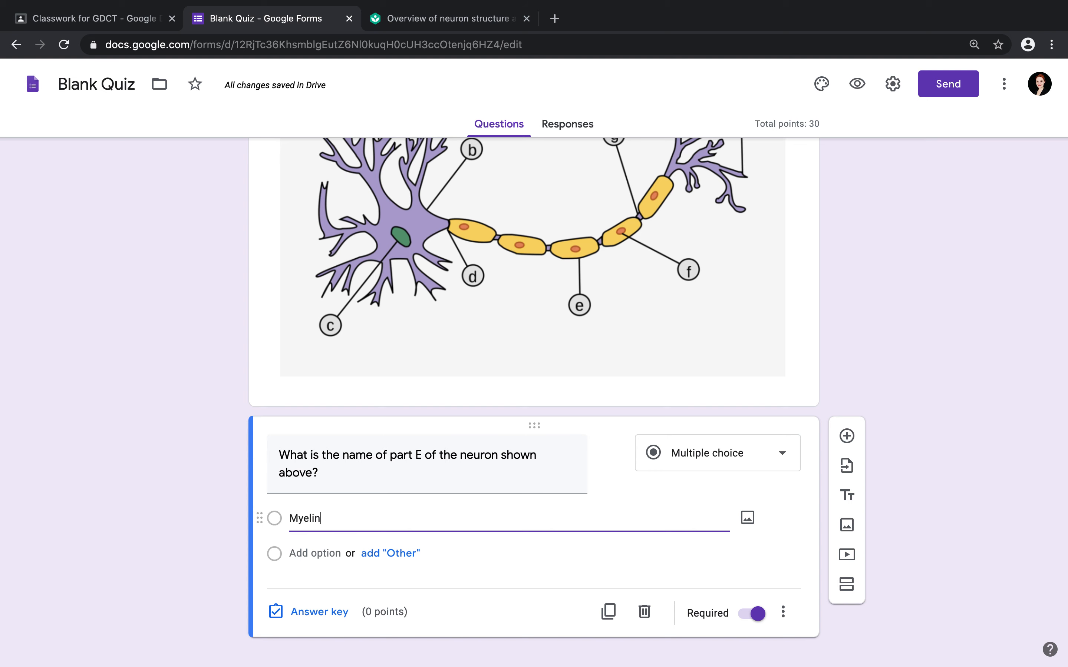
click(312, 553)
text(Some)
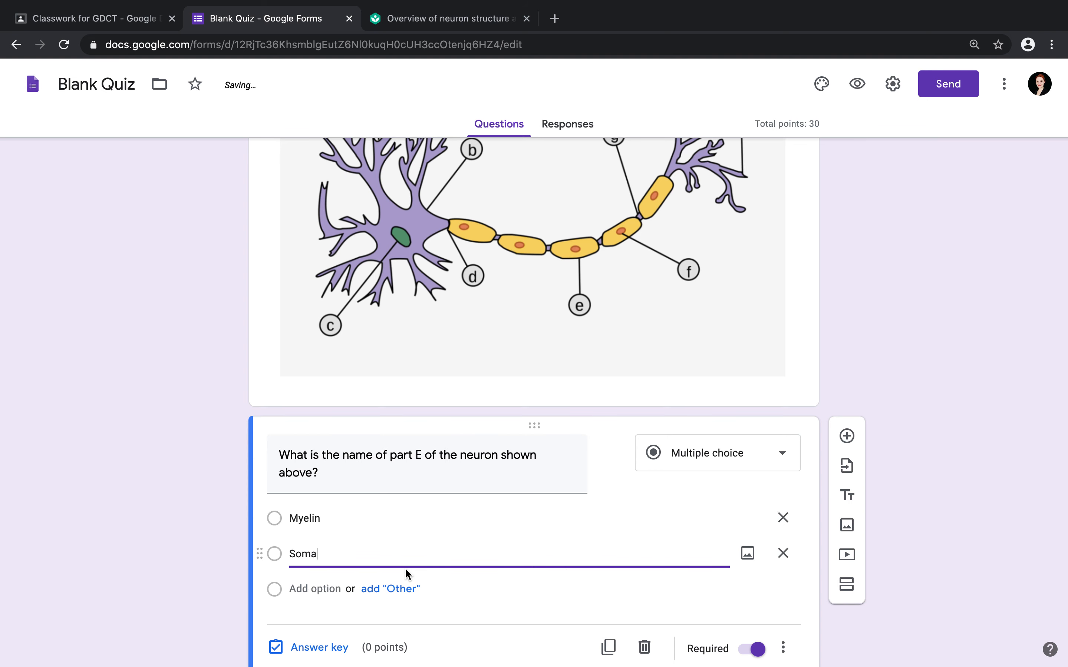
- In the part E question's answer key, assign 20 points and mark "Myelin" as the correct answer
scroll(405, 568, down, 2)
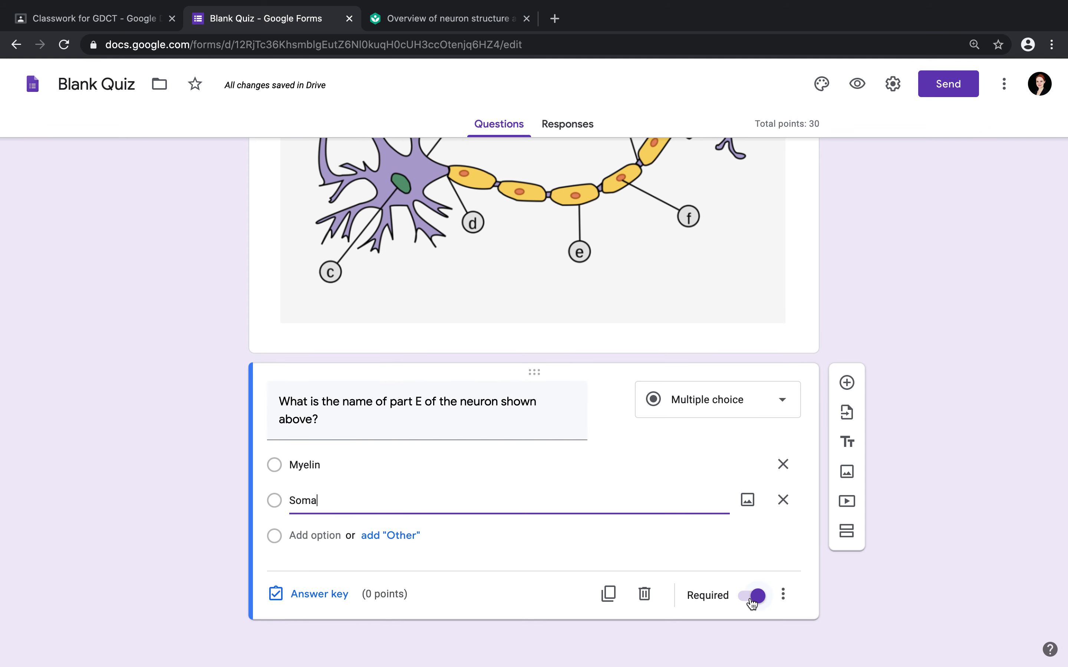
click(309, 594)
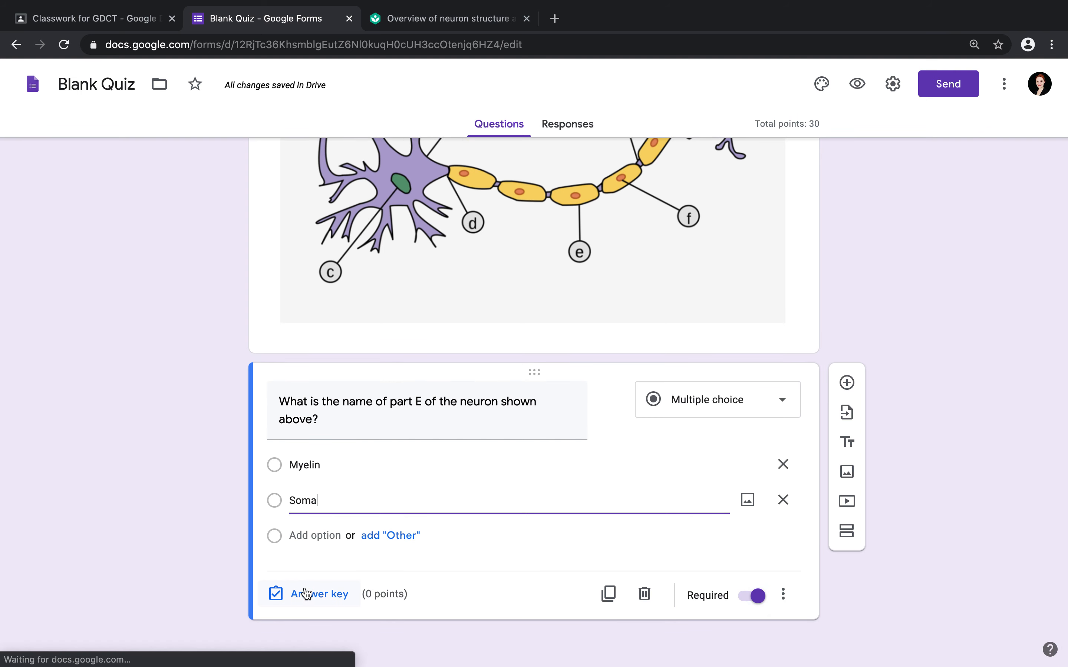
text(20)
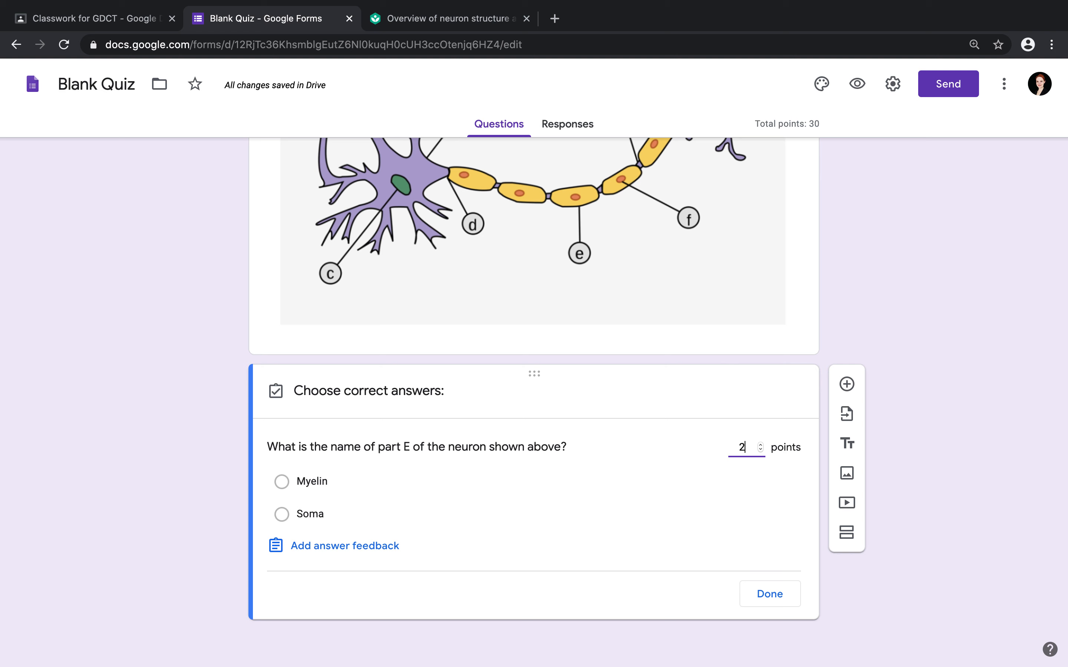
click(281, 482)
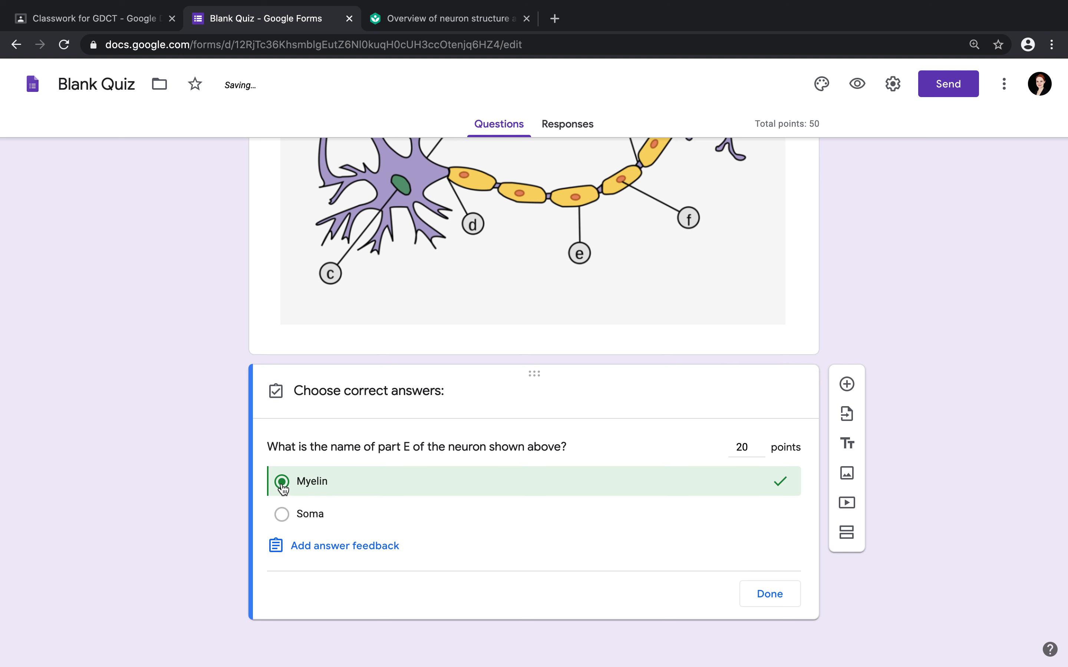
- Enter "Great!" as the feedback for correct answers to the part E question
click(345, 557)
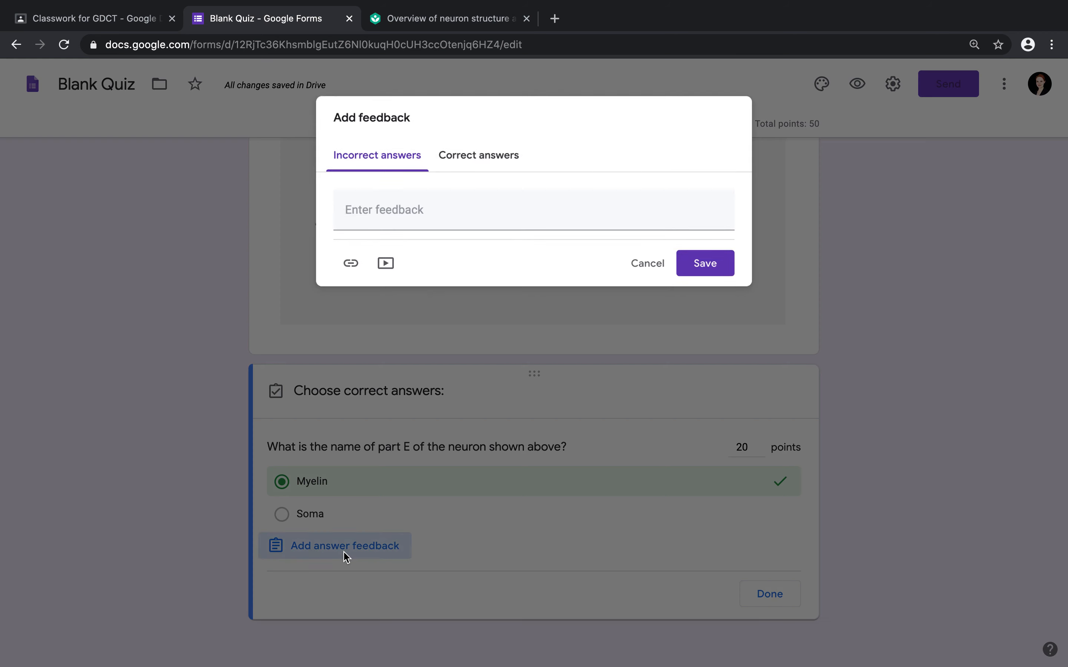
click(467, 157)
click(441, 208)
text(Great!)
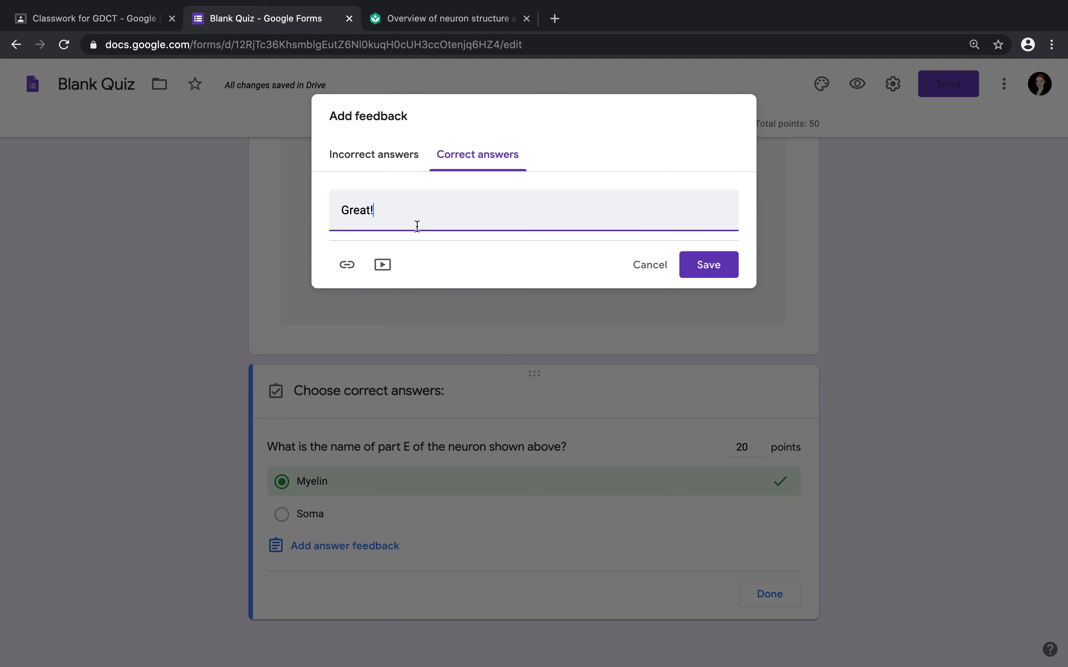
- Add the Khan Academy "Overview of neuron structure and function" page link as incorrect-answer feedback for the part E question, save it and finish the answer key
click(369, 158)
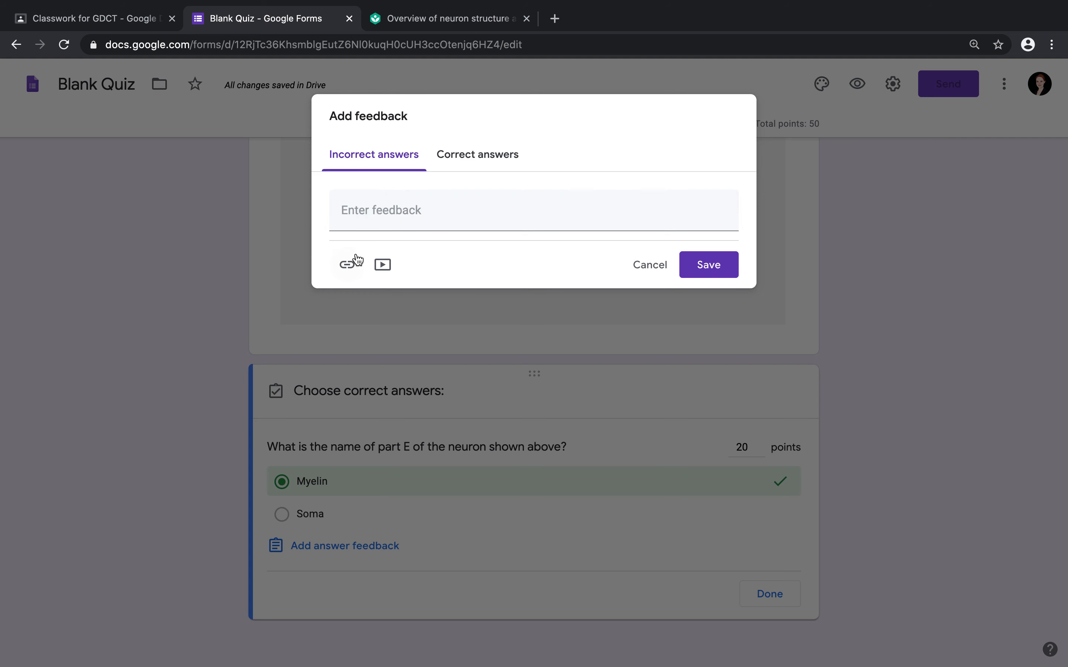
click(365, 204)
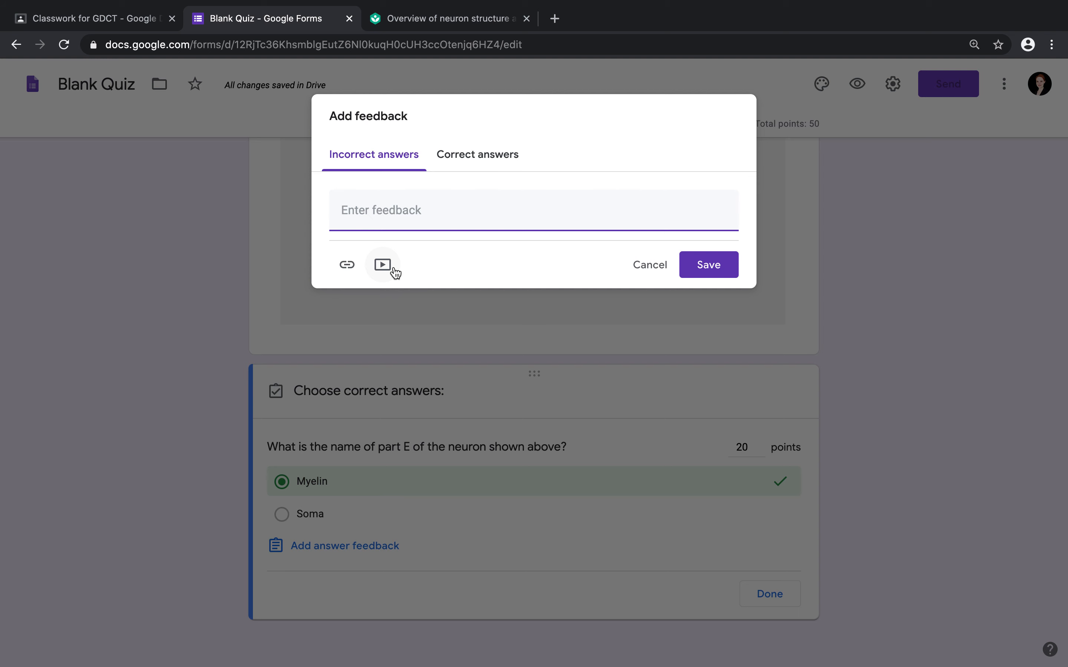
click(347, 265)
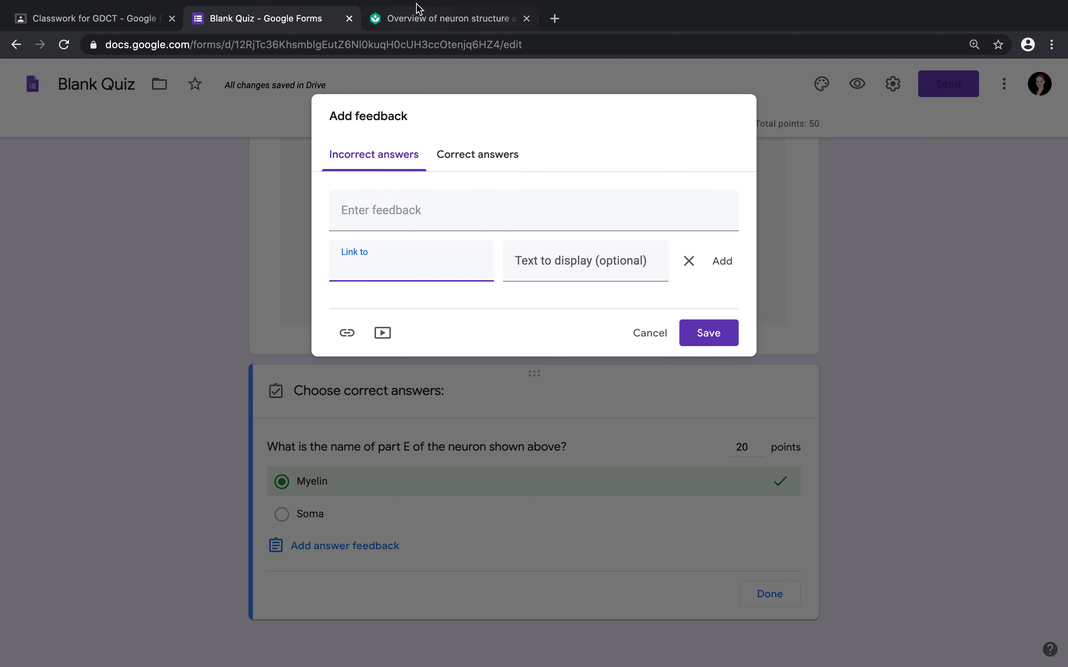
click(423, 22)
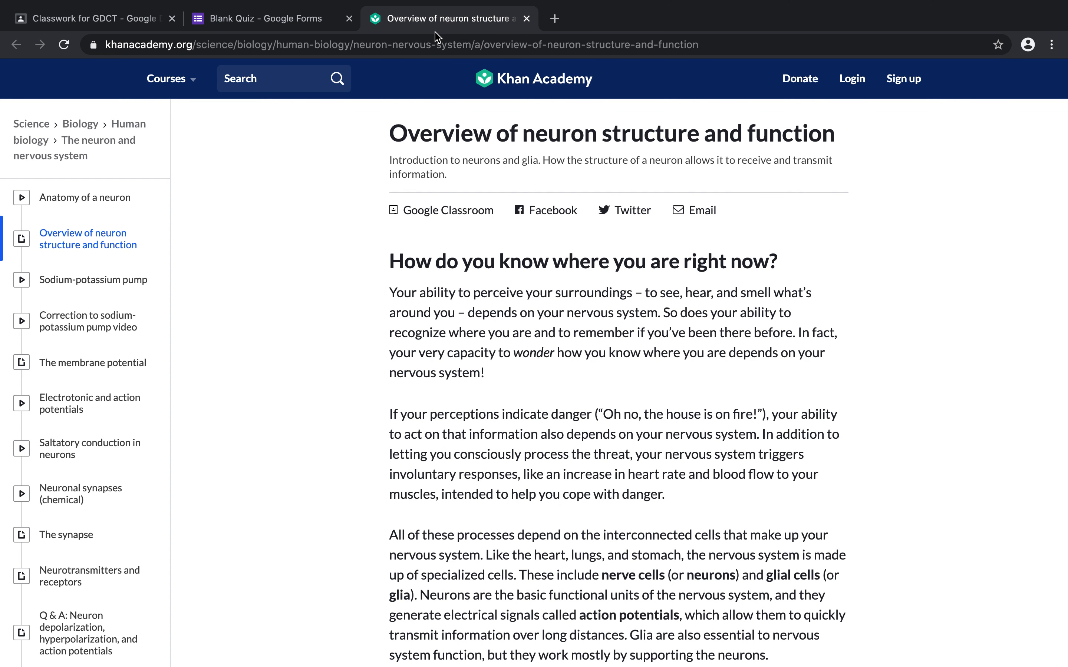
click(704, 44)
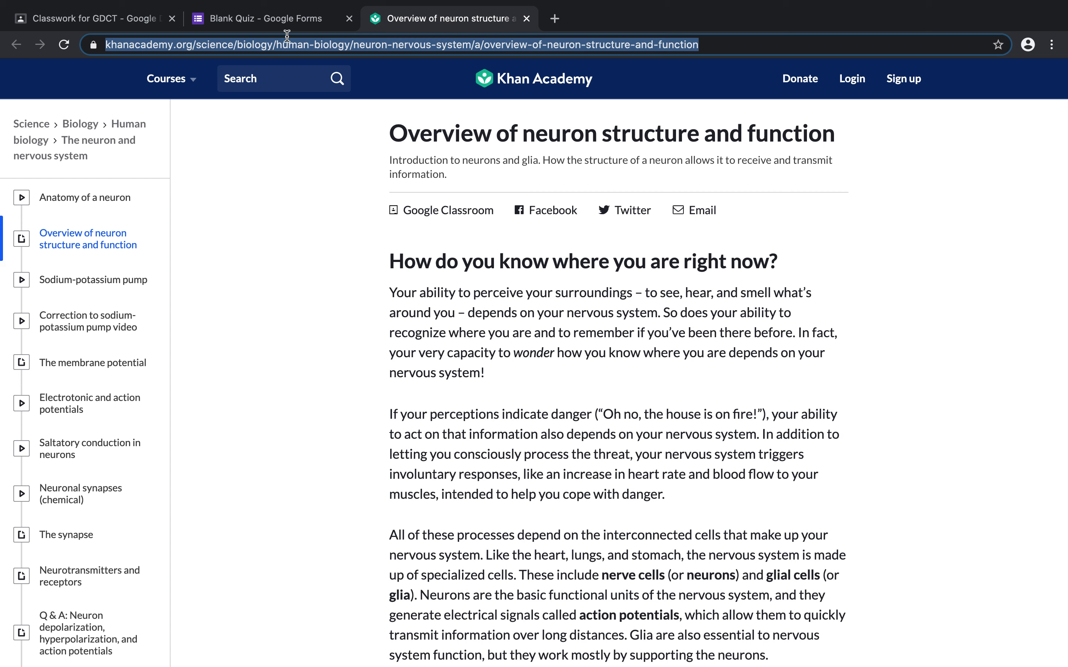
click(281, 19)
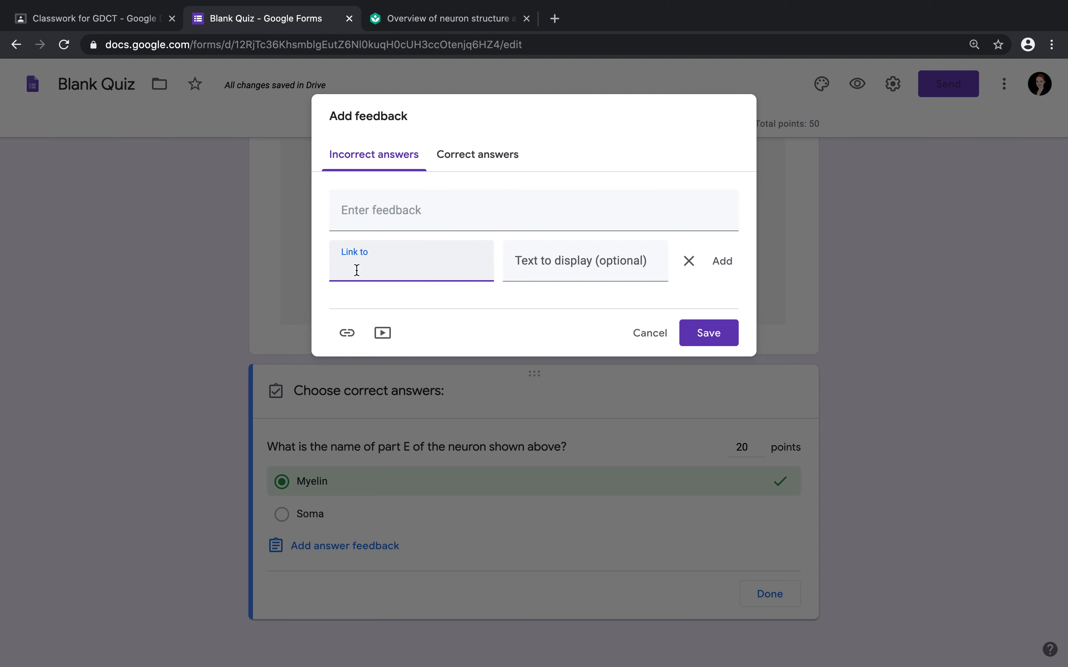
key(super+v)
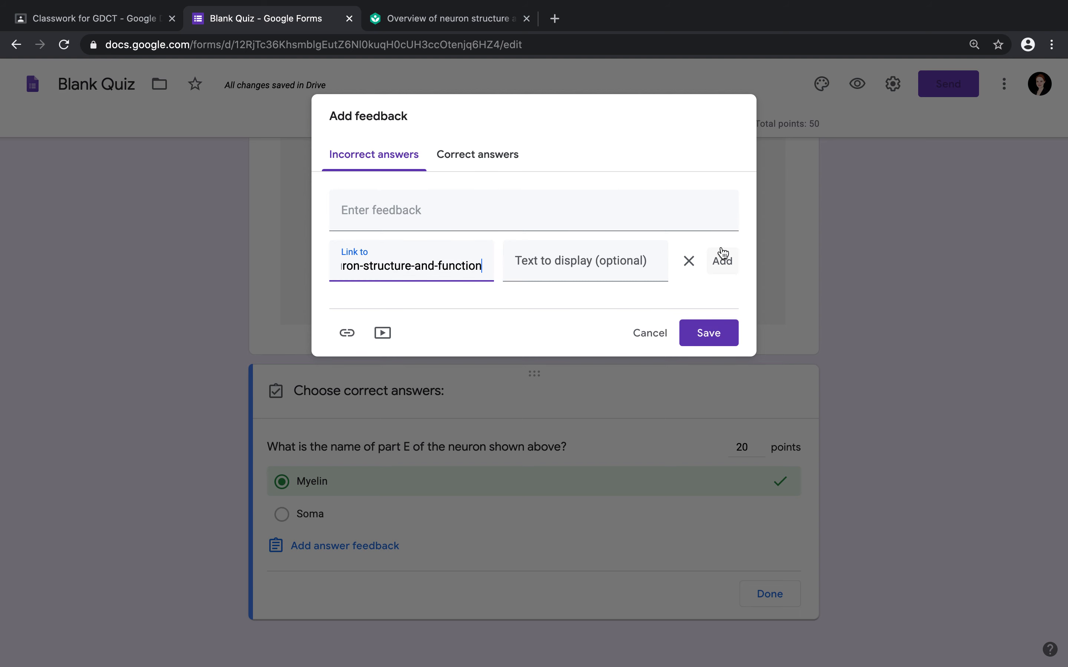
click(723, 261)
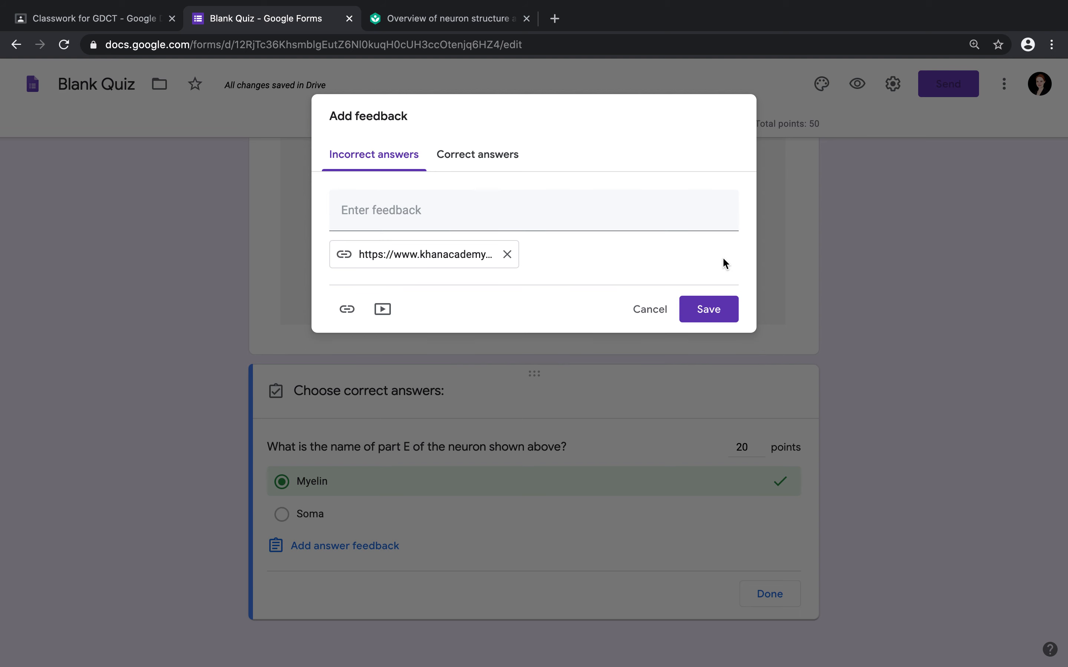
click(709, 309)
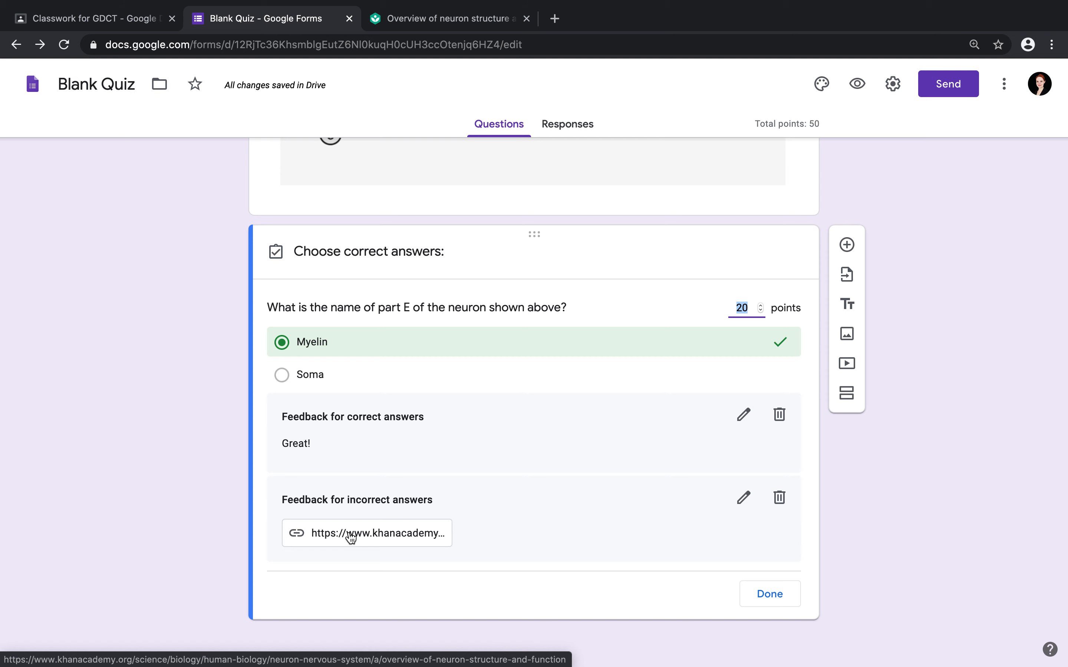
click(779, 597)
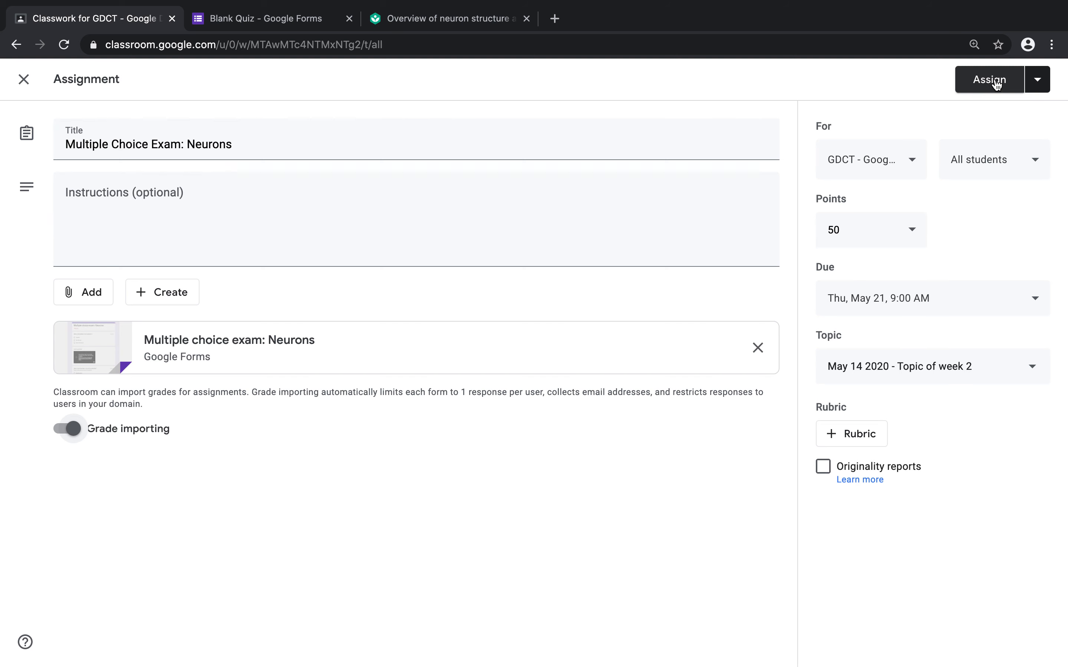
- Schedule the "Multiple Choice Exam: Neurons" assignment in Google Classroom for May 14, 2020 at 12:00 PM
click(1041, 81)
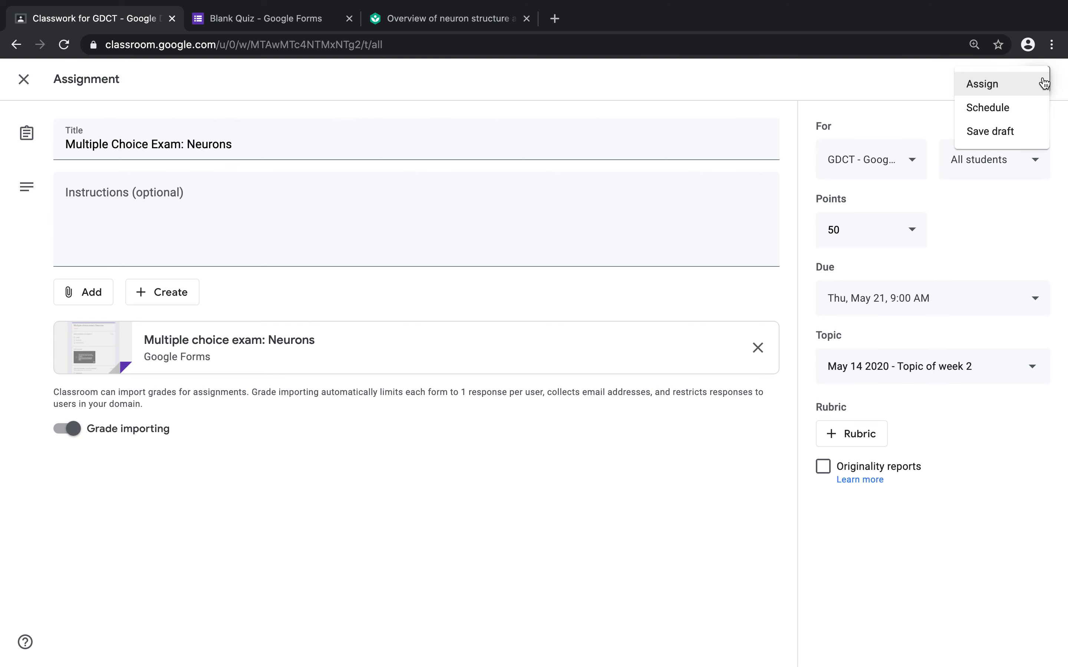
click(1010, 107)
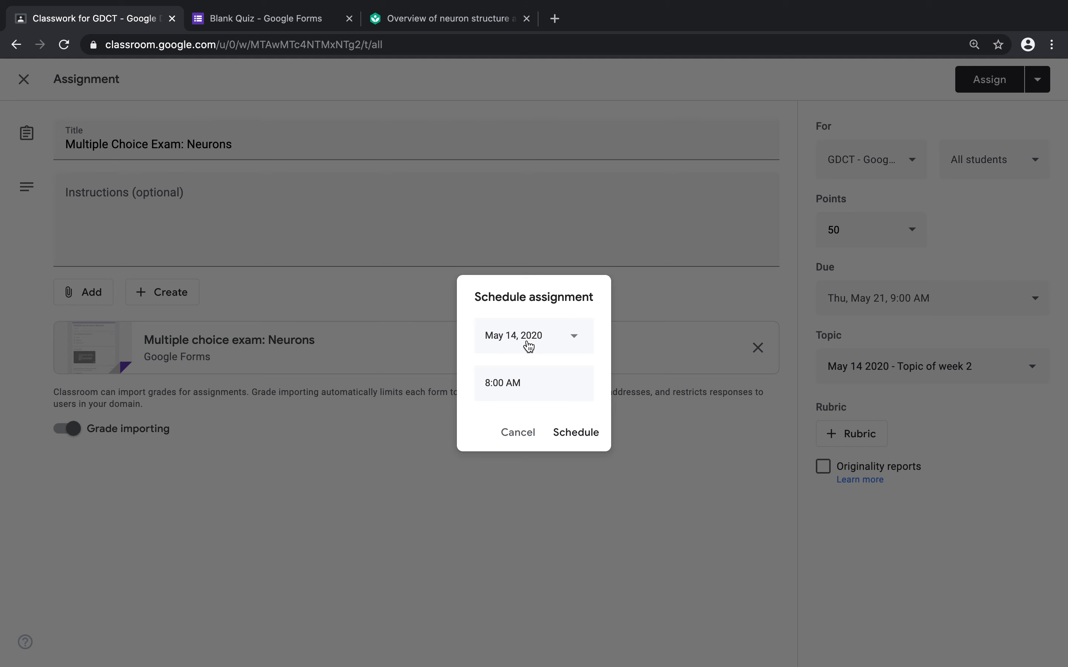
click(521, 383)
click(506, 383)
drag(517, 382, 469, 383)
text(12)
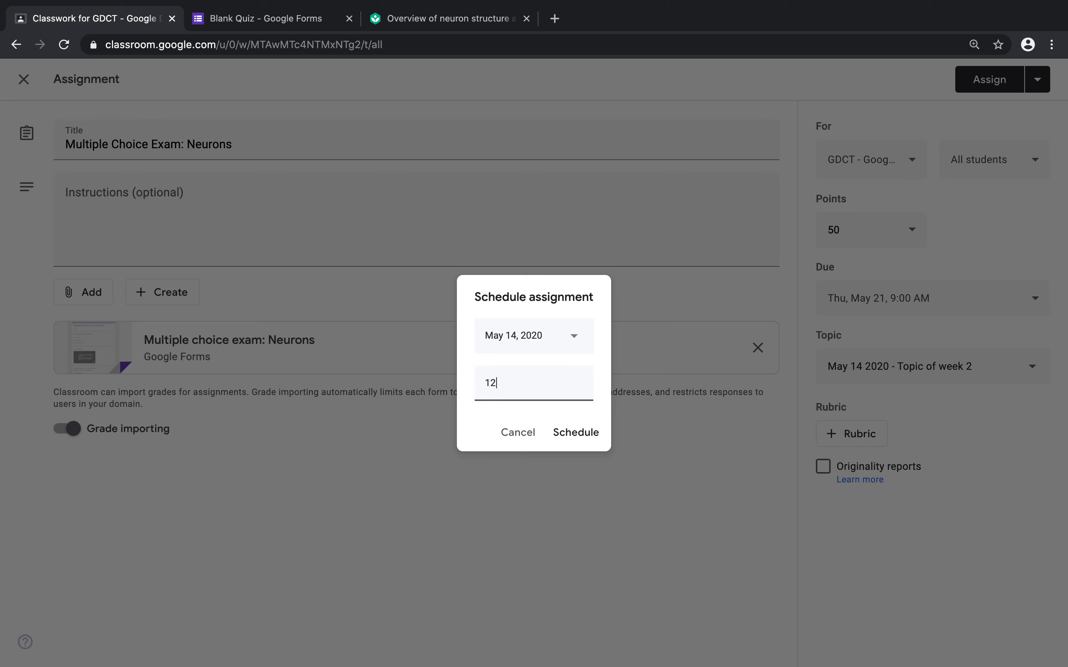
text(:00 PM)
click(576, 437)
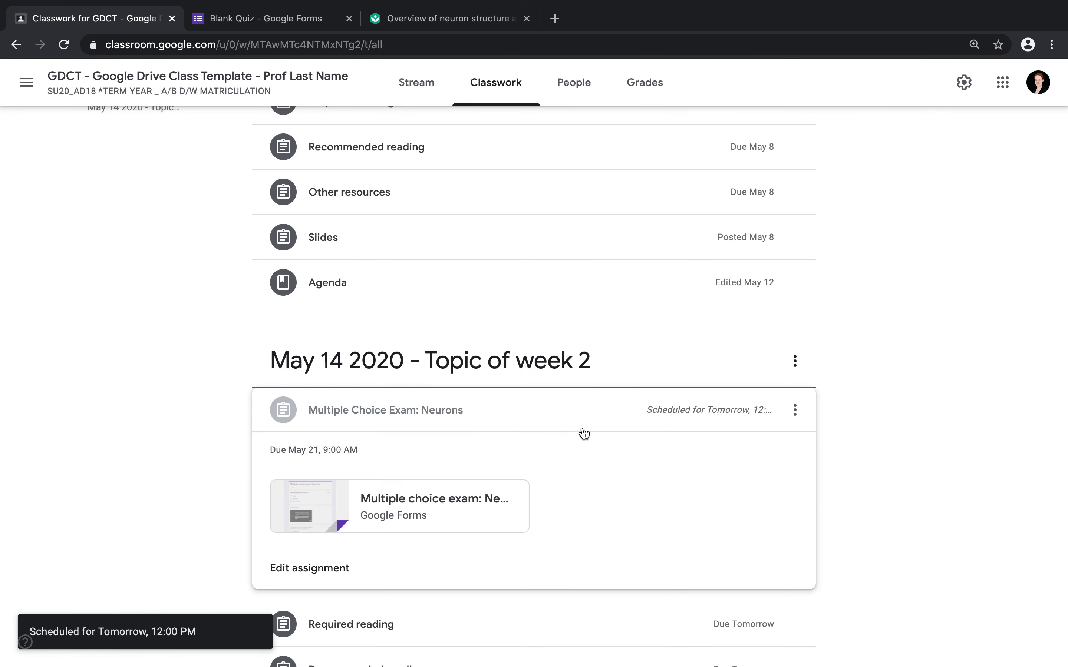
click(485, 411)
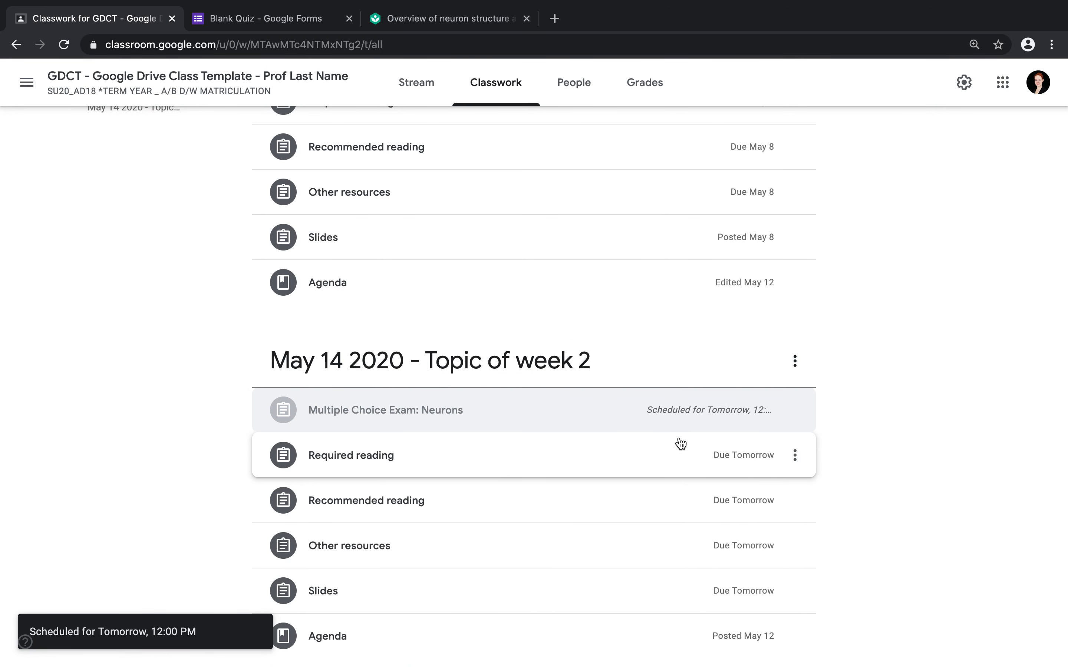
click(611, 421)
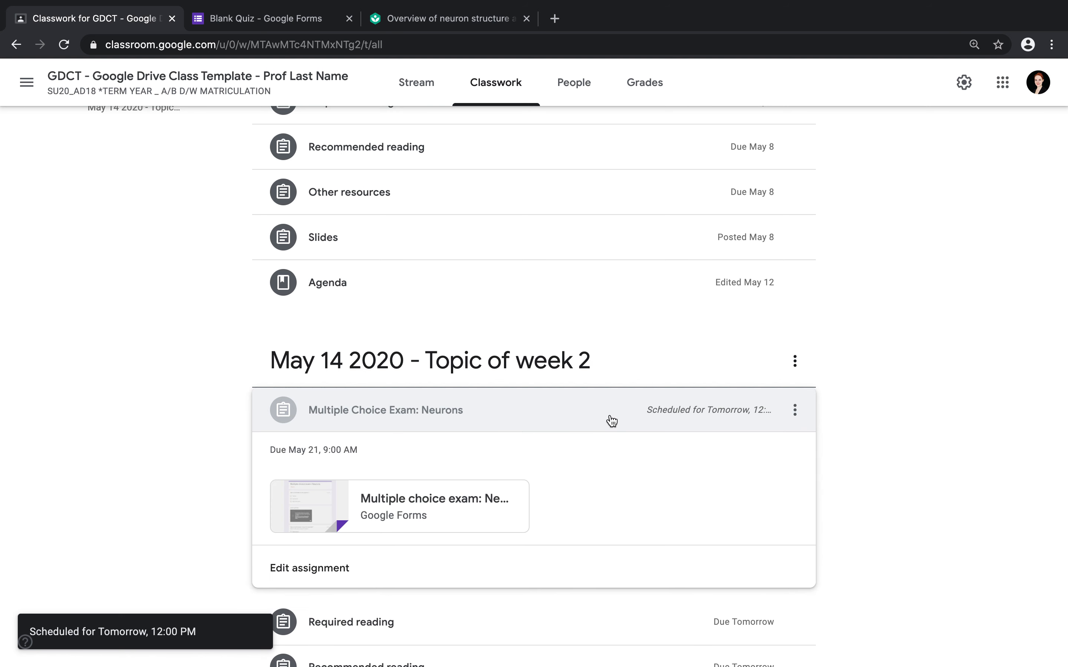